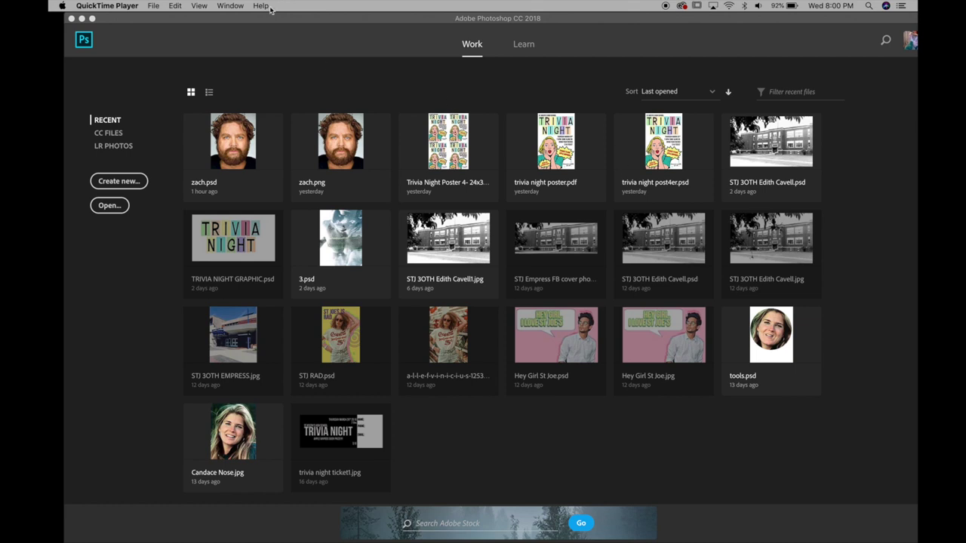
Switch to Photoshop and open zach.psd from the recent files.
{"action": "left_click", "coordinate": [247, 80]}
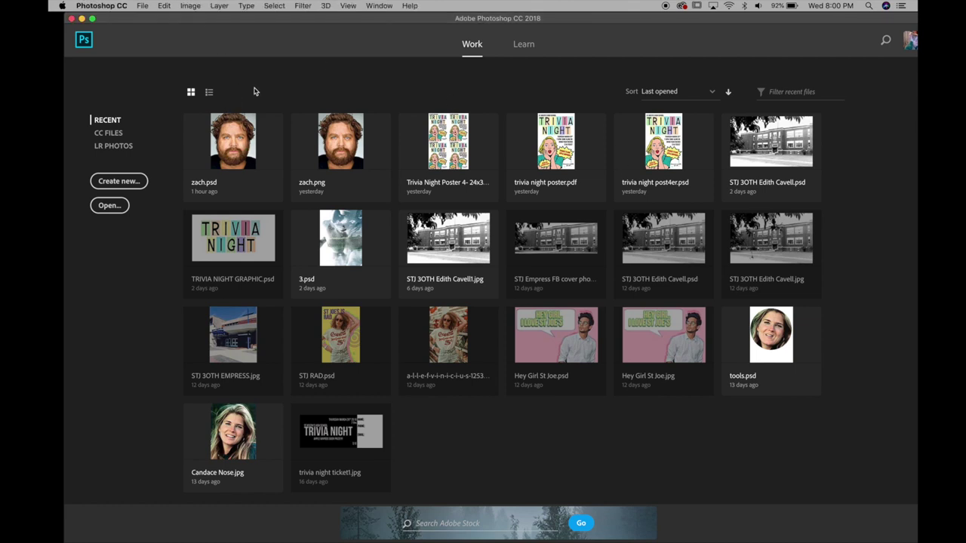
{"action": "left_click", "coordinate": [236, 160]}
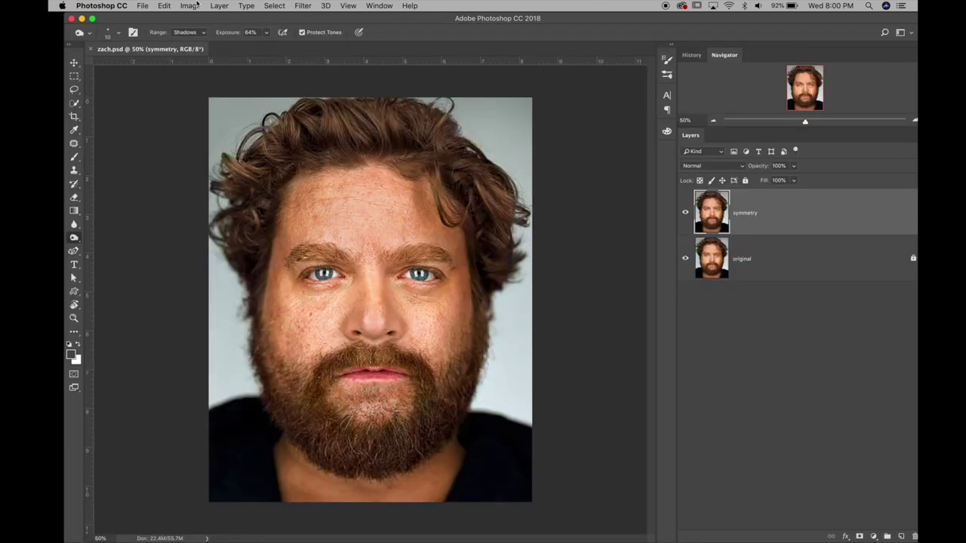
{"action": "left_click", "coordinate": [144, 7]}
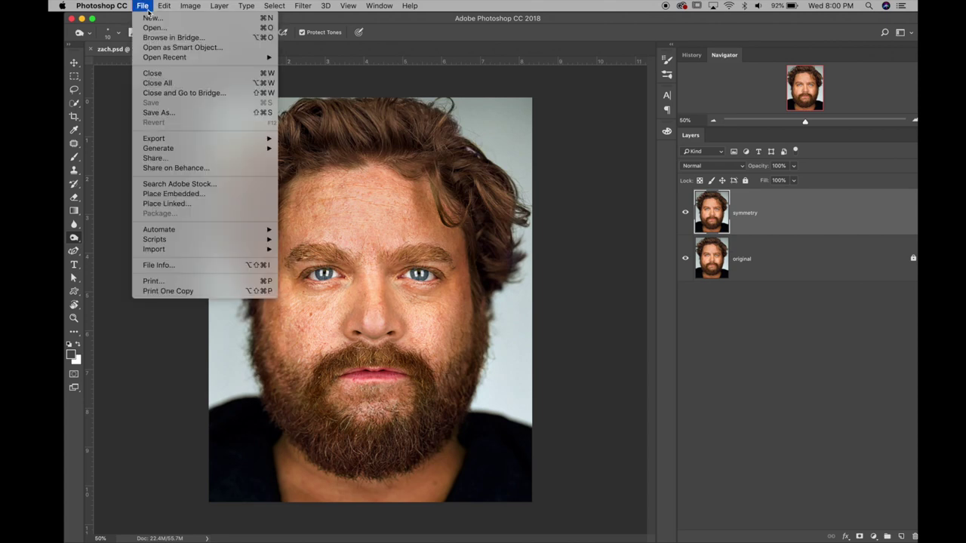
{"action": "left_click", "coordinate": [111, 129]}
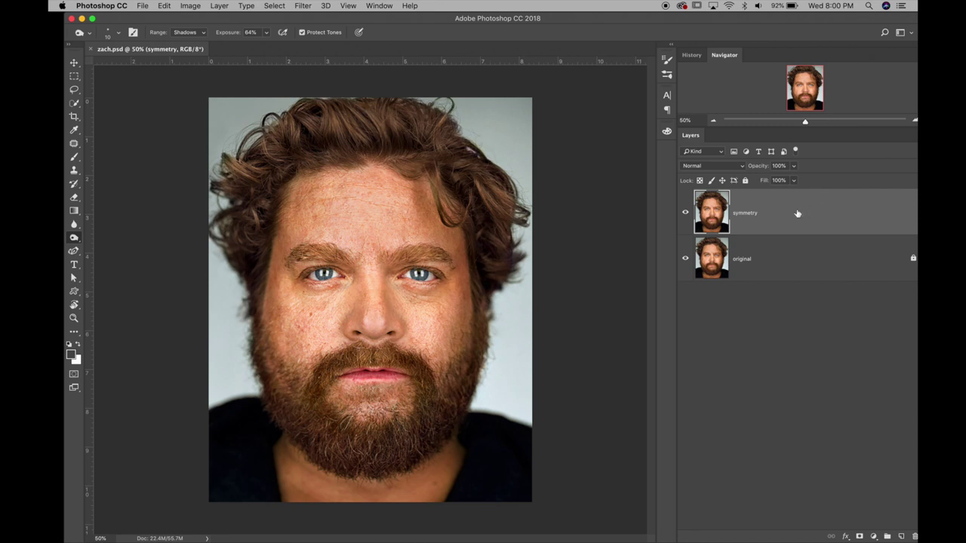
Compare the symmetry layer with the original by hiding it and showing it again.
{"action": "left_click", "coordinate": [686, 214]}
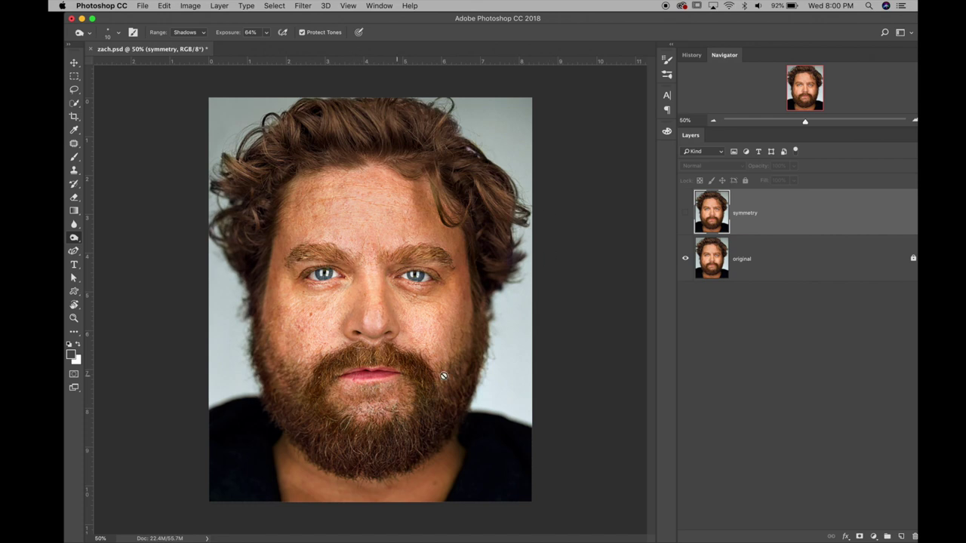
{"action": "left_click", "coordinate": [685, 214]}
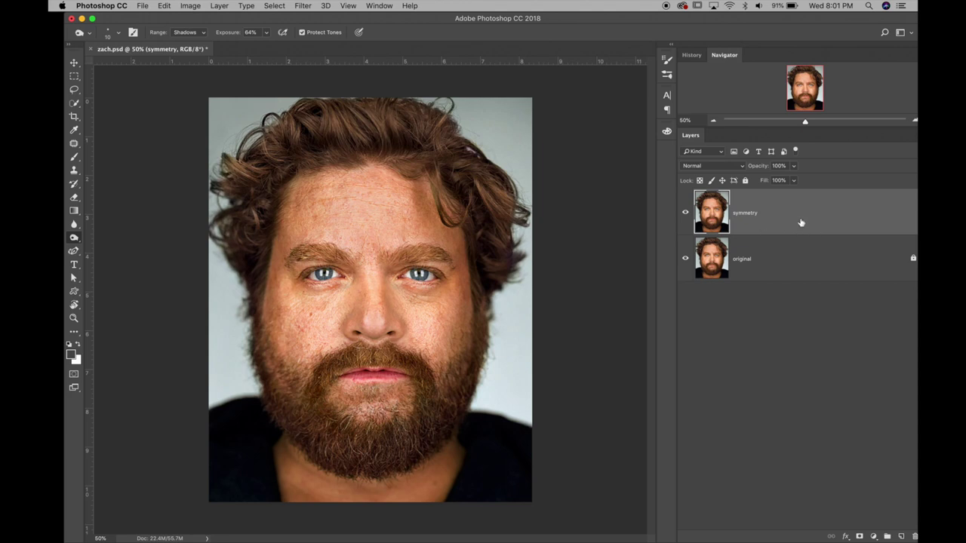
{"action": "left_click_drag", "start_coordinate": [686, 24], "coordinate": [672, 24]}
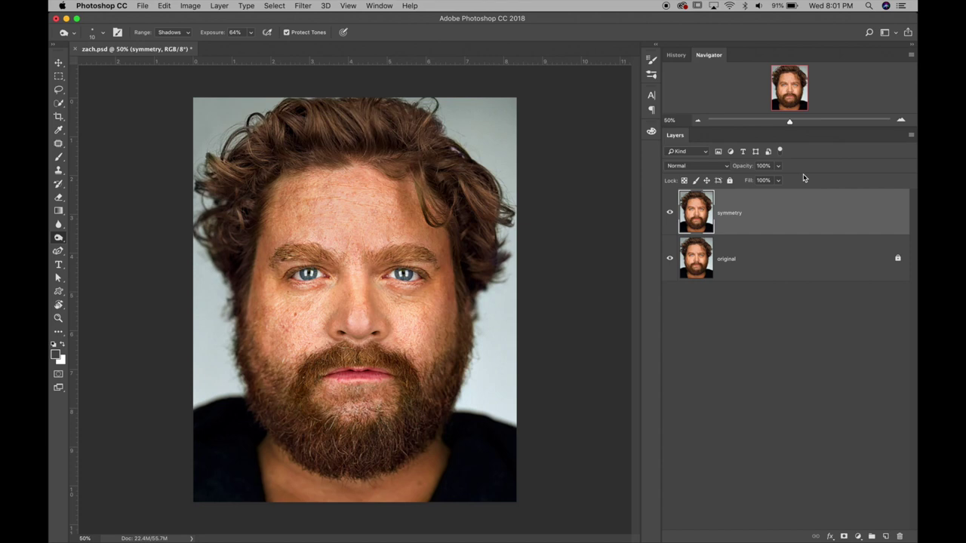
Duplicate the symmetry layer and rename the copy "skin edit".
{"action": "key", "text": "super+j"}
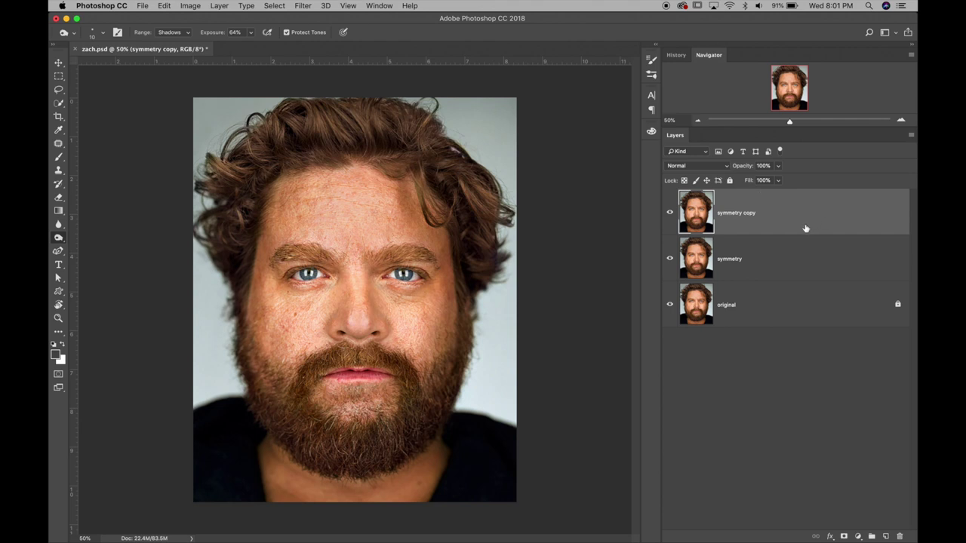
{"action": "double_click", "coordinate": [737, 217]}
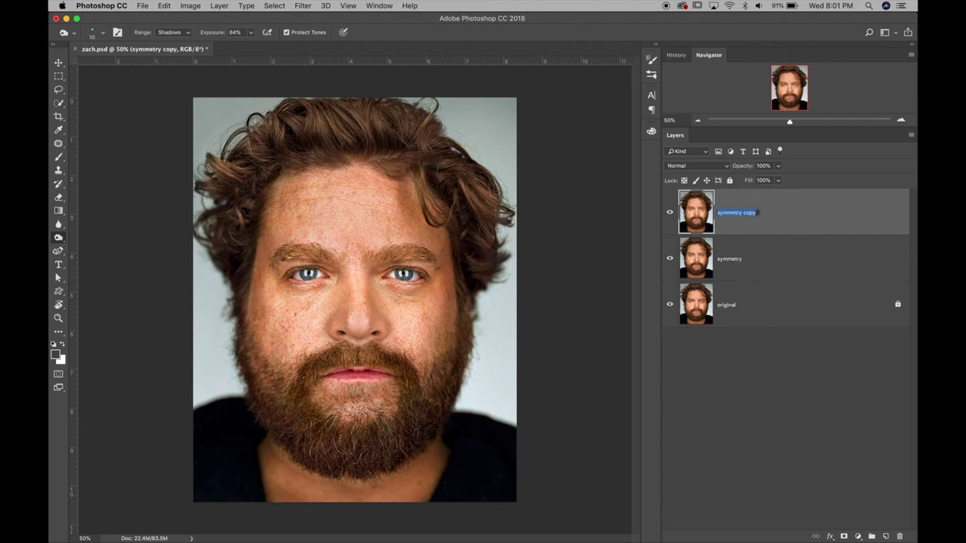
{"action": "type", "text": "skin edit"}
{"action": "left_click", "coordinate": [840, 215]}
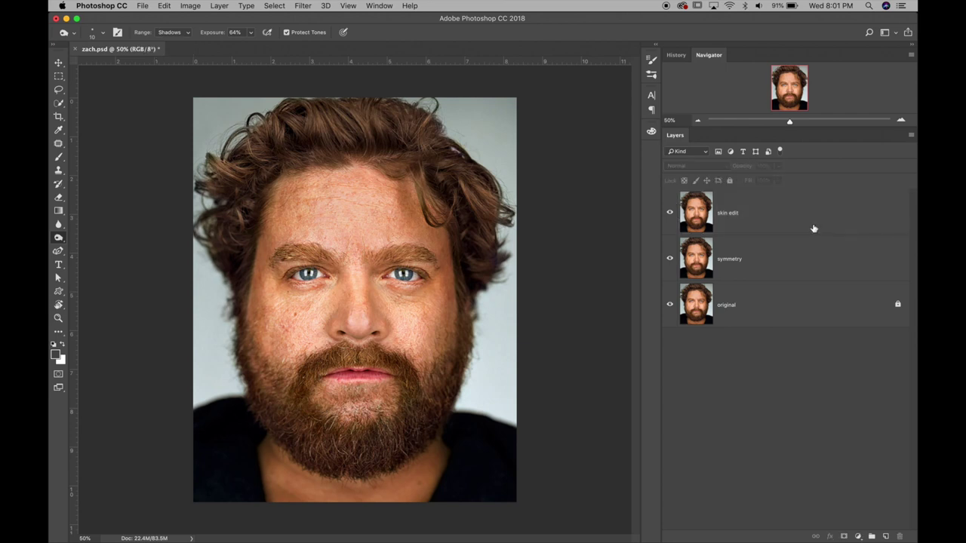
{"action": "right_click", "coordinate": [812, 227]}
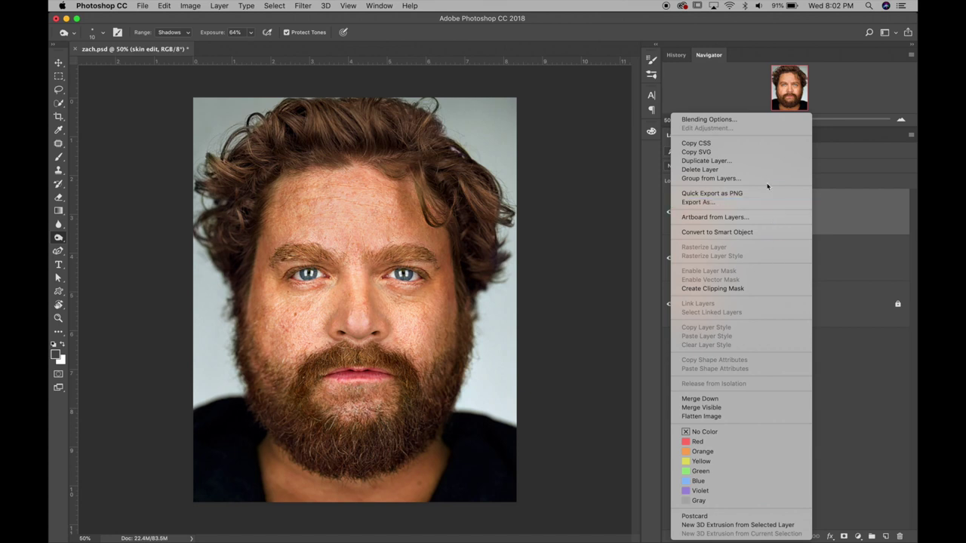
{"action": "left_click", "coordinate": [830, 209]}
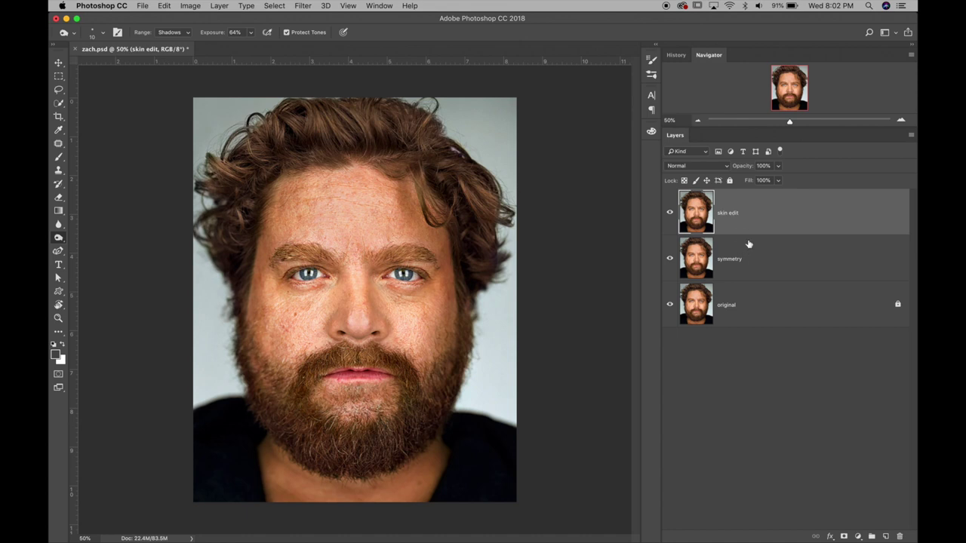
Fully lock the symmetry layer and make the skin edit layer active.
{"action": "left_click", "coordinate": [788, 270]}
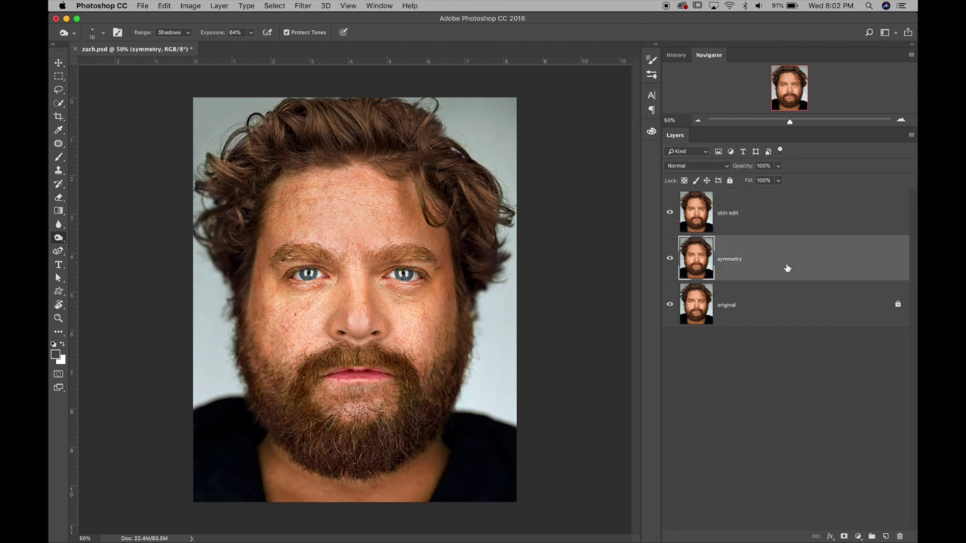
{"action": "left_click", "coordinate": [729, 181]}
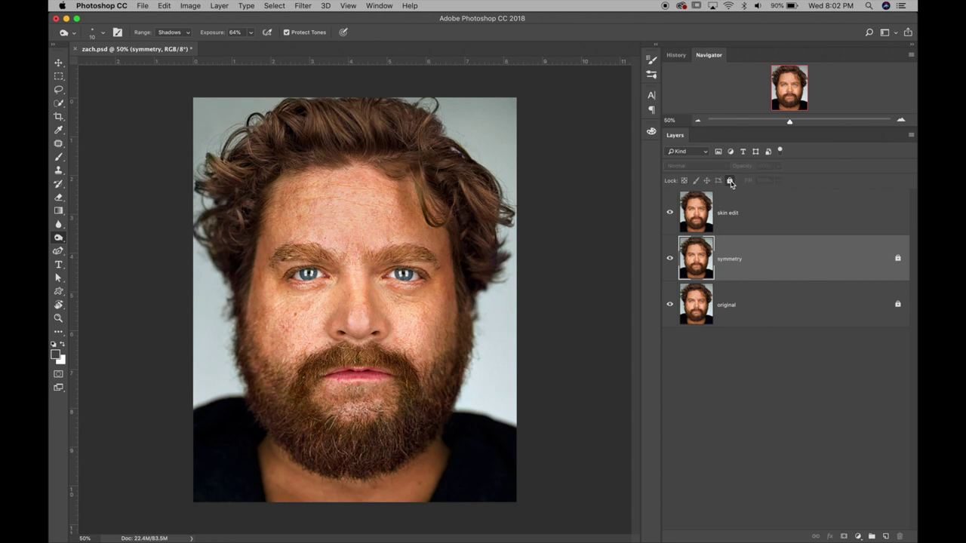
{"action": "left_click", "coordinate": [832, 211]}
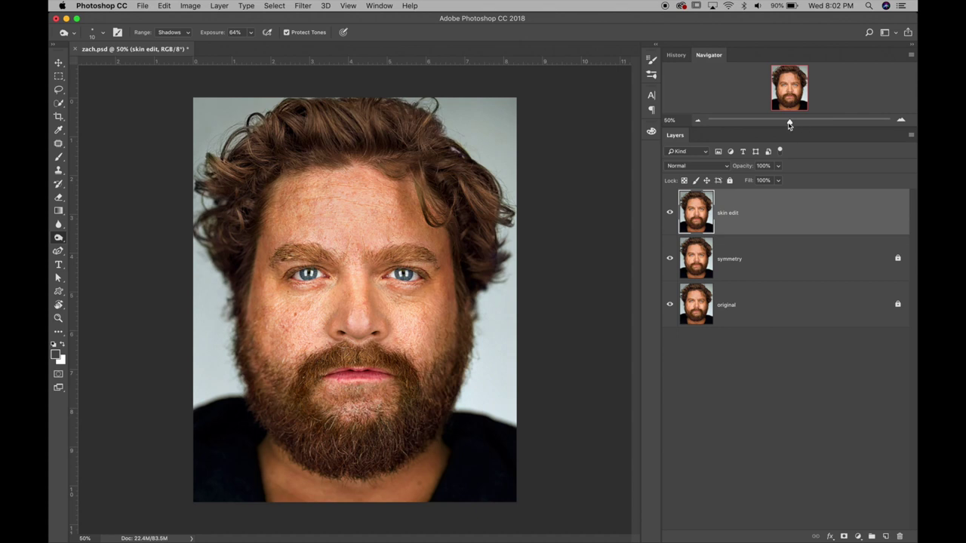
Activate the Spot Healing Brush in Content-Aware mode with a brush size of 37 px for work on the forehead.
{"action": "left_click_drag", "start_coordinate": [789, 122], "coordinate": [802, 123]}
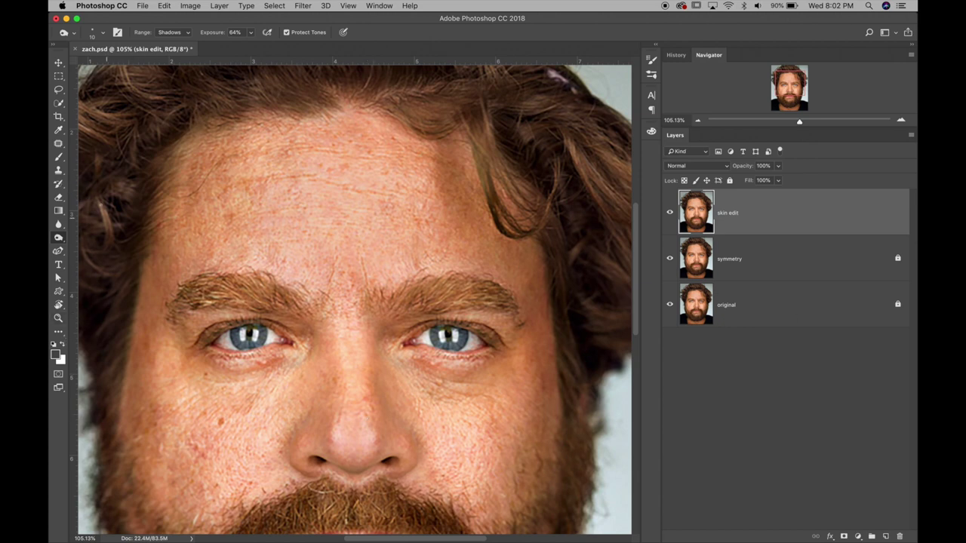
{"action": "left_click", "coordinate": [61, 144]}
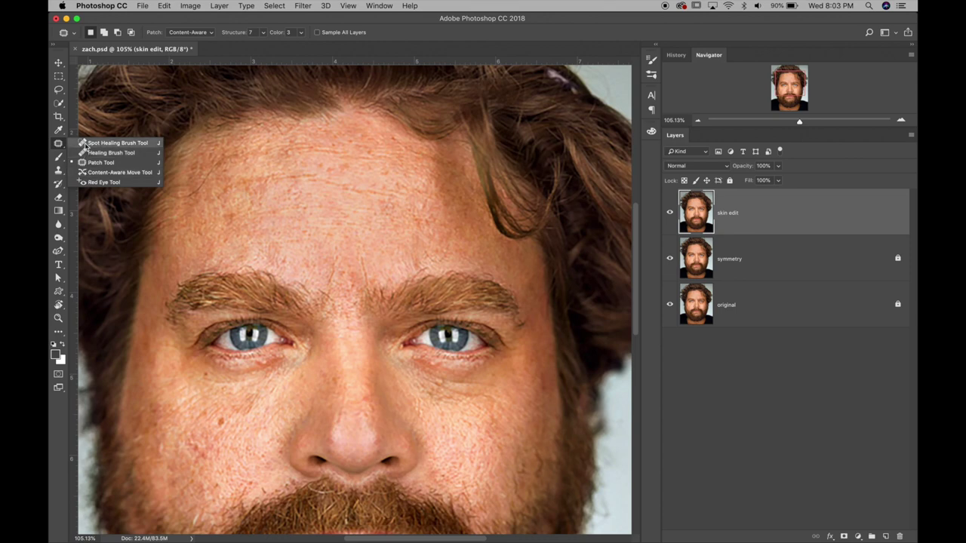
{"action": "left_click", "coordinate": [85, 143]}
{"action": "left_click", "coordinate": [61, 144]}
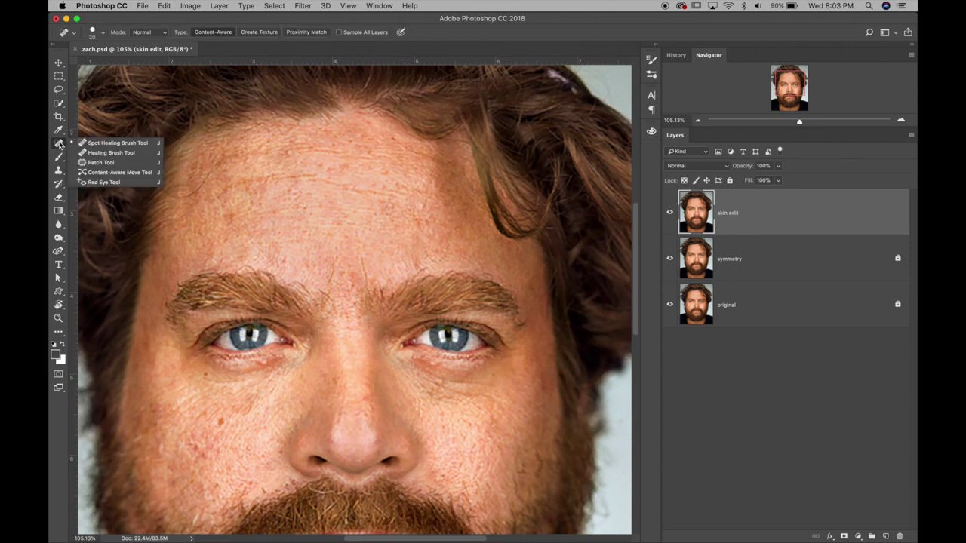
{"action": "left_click", "coordinate": [113, 142]}
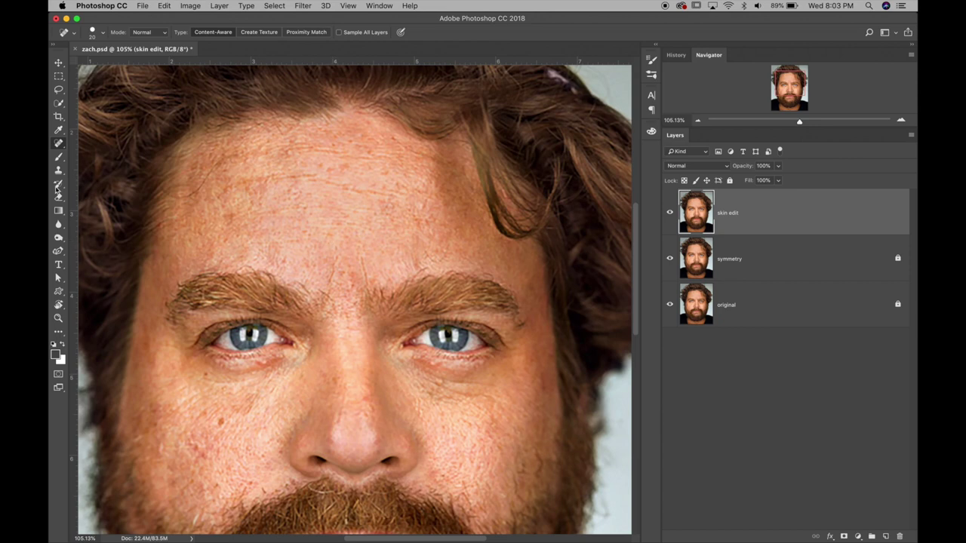
{"action": "left_click", "coordinate": [104, 33]}
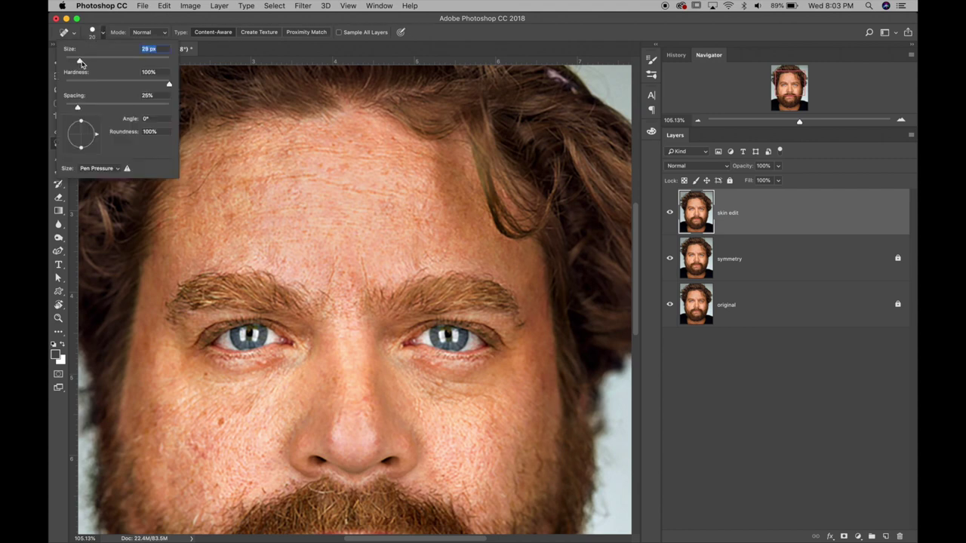
{"action": "left_click_drag", "start_coordinate": [80, 66], "coordinate": [84, 65]}
{"action": "left_click", "coordinate": [161, 21]}
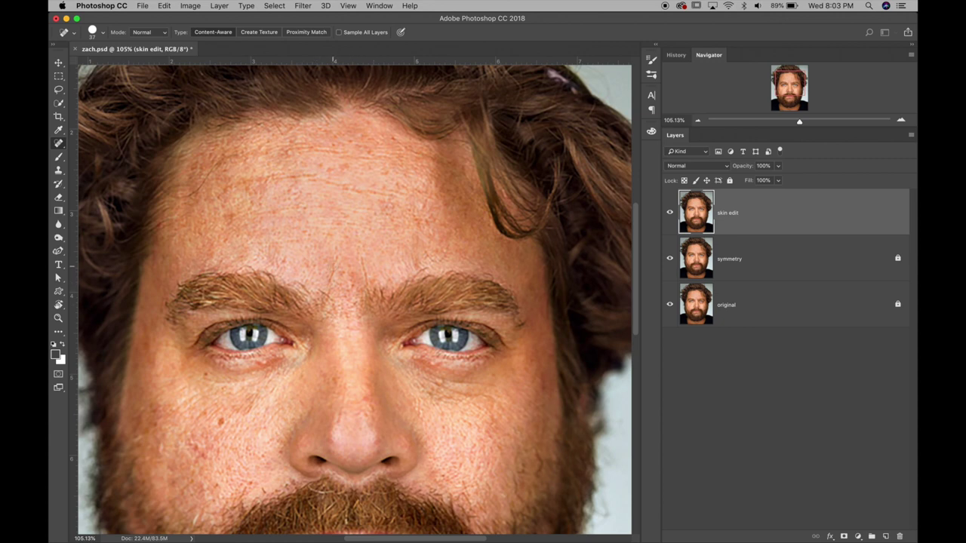
Spot-heal the lines above the nose and the blemishes on the forehead above the right-hand eyebrow.
{"action": "left_click_drag", "start_coordinate": [335, 257], "coordinate": [331, 283]}
{"action": "left_click", "coordinate": [331, 285]}
{"action": "mouse_move", "coordinate": [361, 259]}
{"action": "left_mouse_down"}
{"action": "mouse_move", "coordinate": [368, 277]}
{"action": "mouse_move", "coordinate": [436, 259]}
{"action": "mouse_move", "coordinate": [446, 242]}
{"action": "left_mouse_up"}
{"action": "left_click", "coordinate": [414, 265]}
{"action": "left_click_drag", "start_coordinate": [429, 240], "coordinate": [428, 236]}
{"action": "left_click_drag", "start_coordinate": [431, 232], "coordinate": [426, 224]}
{"action": "mouse_move", "coordinate": [420, 223]}
{"action": "left_mouse_down"}
{"action": "mouse_move", "coordinate": [398, 222]}
{"action": "mouse_move", "coordinate": [409, 210]}
{"action": "left_mouse_up"}
{"action": "left_click_drag", "start_coordinate": [425, 206], "coordinate": [448, 201]}
{"action": "left_click_drag", "start_coordinate": [445, 239], "coordinate": [417, 276]}
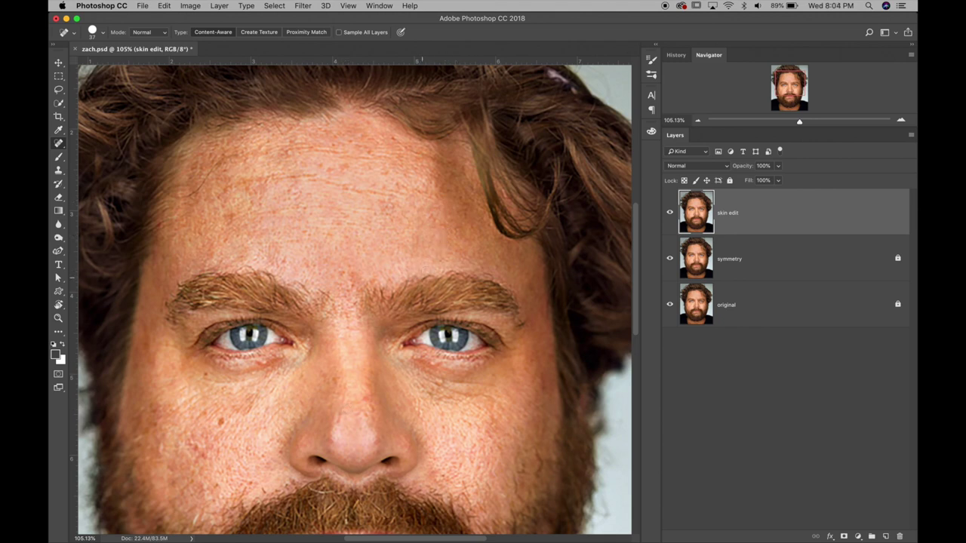
Spot-heal the remaining blemishes between the eyebrows and from above the left-hand eyebrow to the middle of the forehead.
{"action": "left_click_drag", "start_coordinate": [355, 273], "coordinate": [352, 274]}
{"action": "left_click", "coordinate": [341, 274]}
{"action": "left_click", "coordinate": [325, 294]}
{"action": "left_click", "coordinate": [285, 263]}
{"action": "mouse_move", "coordinate": [273, 261]}
{"action": "left_mouse_down"}
{"action": "mouse_move", "coordinate": [310, 241]}
{"action": "mouse_move", "coordinate": [258, 233]}
{"action": "mouse_move", "coordinate": [320, 227]}
{"action": "mouse_move", "coordinate": [331, 236]}
{"action": "mouse_move", "coordinate": [369, 226]}
{"action": "left_mouse_up"}
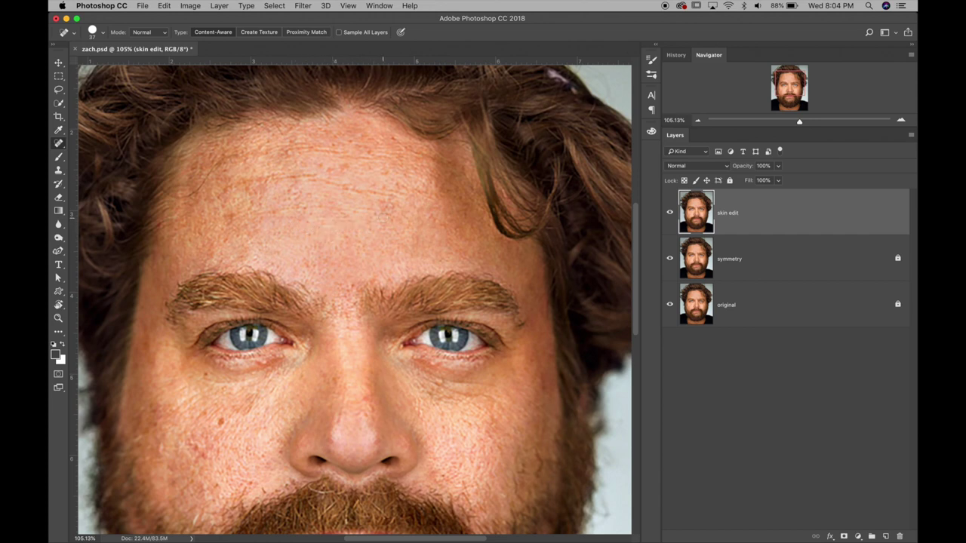
Try spot-healing the middle of the forehead, including with an oversized 300 px brush.
{"action": "left_click", "coordinate": [379, 216]}
{"action": "left_click", "coordinate": [366, 205]}
{"action": "left_click_drag", "start_coordinate": [385, 214], "coordinate": [344, 213]}
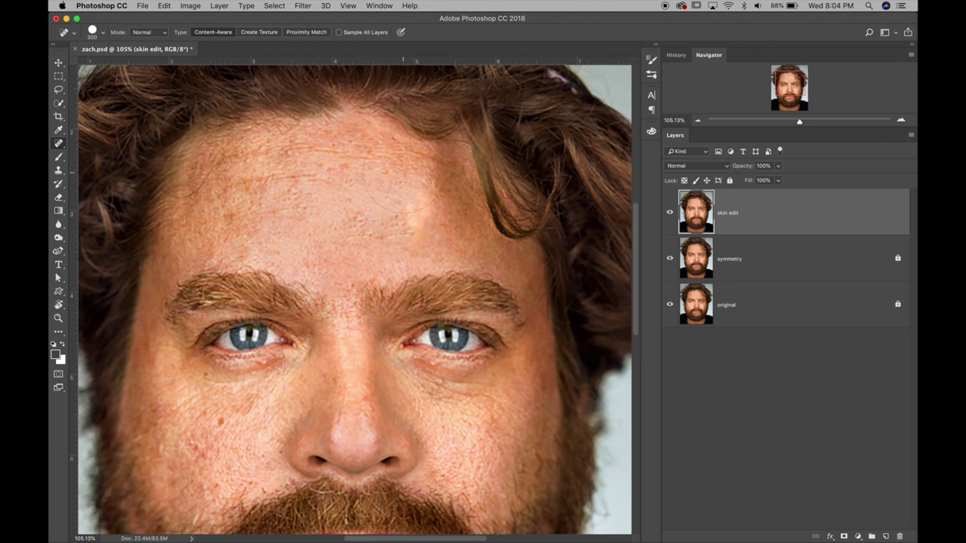
{"action": "left_click", "coordinate": [407, 213]}
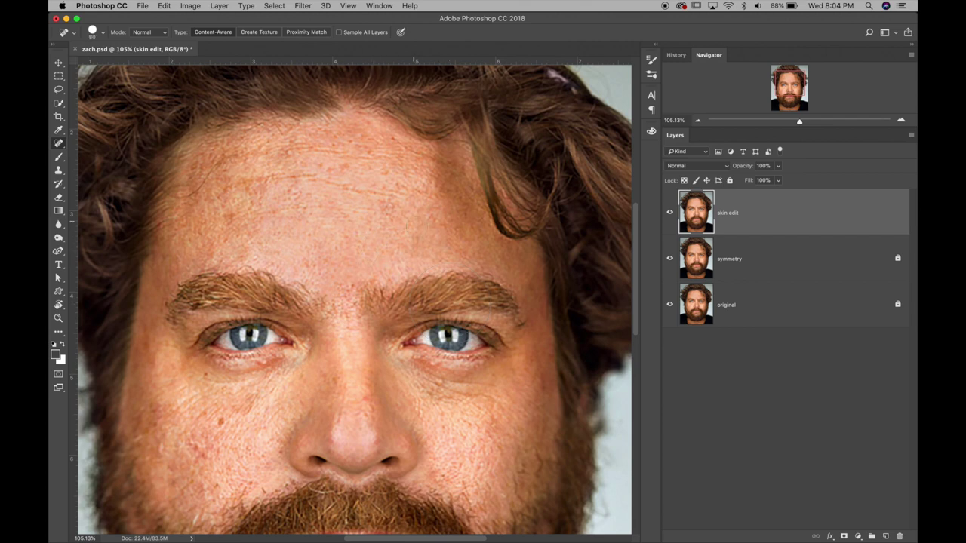
Switch to the Healing Brush at 40 px, sample the left-hand eyebrow and paint over its inner end.
{"action": "left_click", "coordinate": [61, 144]}
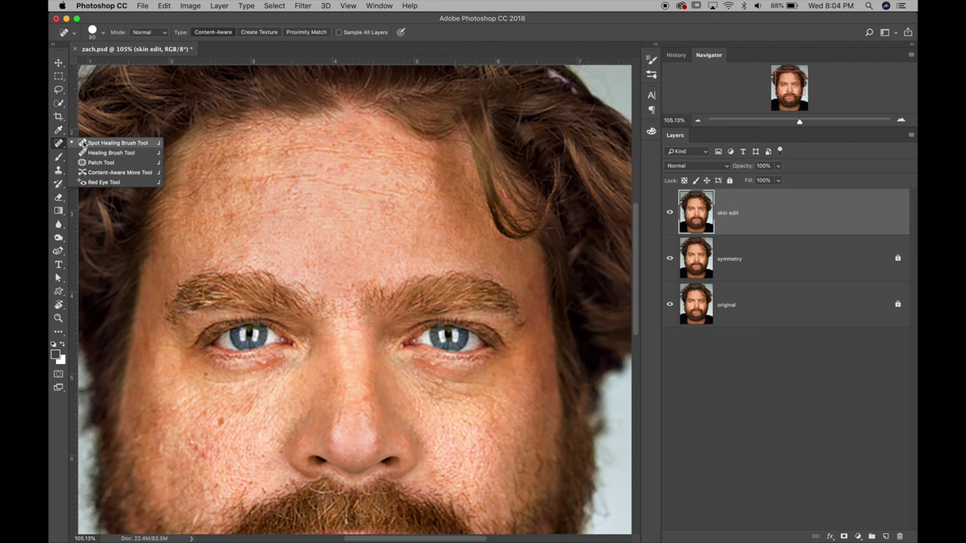
{"action": "left_click", "coordinate": [105, 152]}
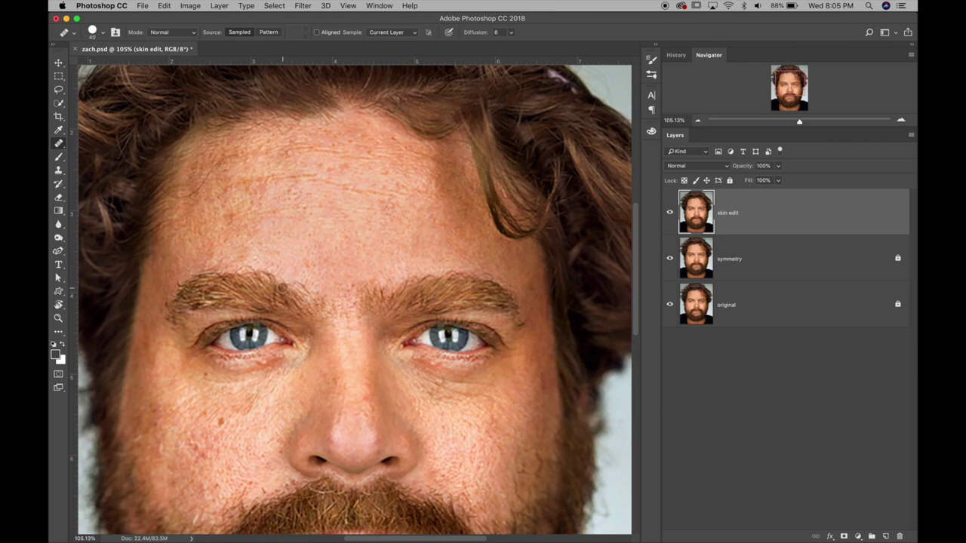
{"action": "left_click", "coordinate": [284, 289]}
{"action": "left_click", "coordinate": [285, 290]}
{"action": "left_click", "coordinate": [299, 298]}
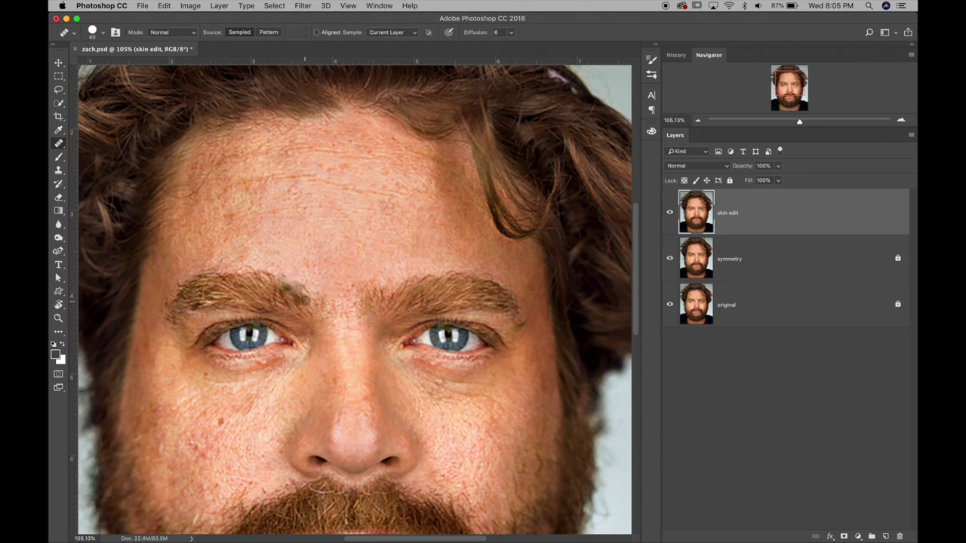
{"action": "left_click", "coordinate": [305, 298]}
{"action": "left_click", "coordinate": [302, 288]}
{"action": "left_click", "coordinate": [315, 298]}
Paint the sampled eyebrow texture onto the skin above the left-hand eyebrow with the Healing Brush.
{"action": "left_click", "coordinate": [263, 260]}
{"action": "left_click", "coordinate": [268, 273]}
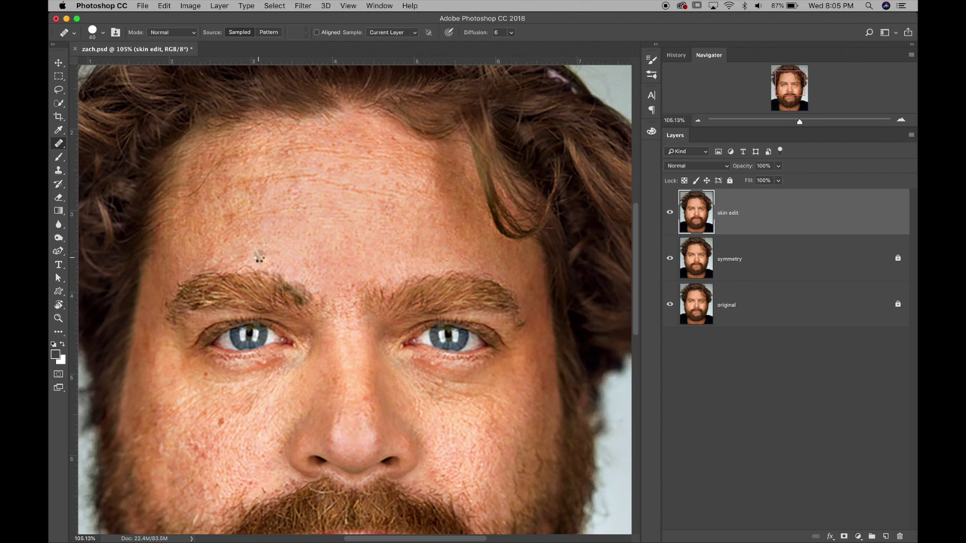
{"action": "left_click", "coordinate": [258, 256]}
{"action": "left_click_drag", "start_coordinate": [239, 252], "coordinate": [228, 254]}
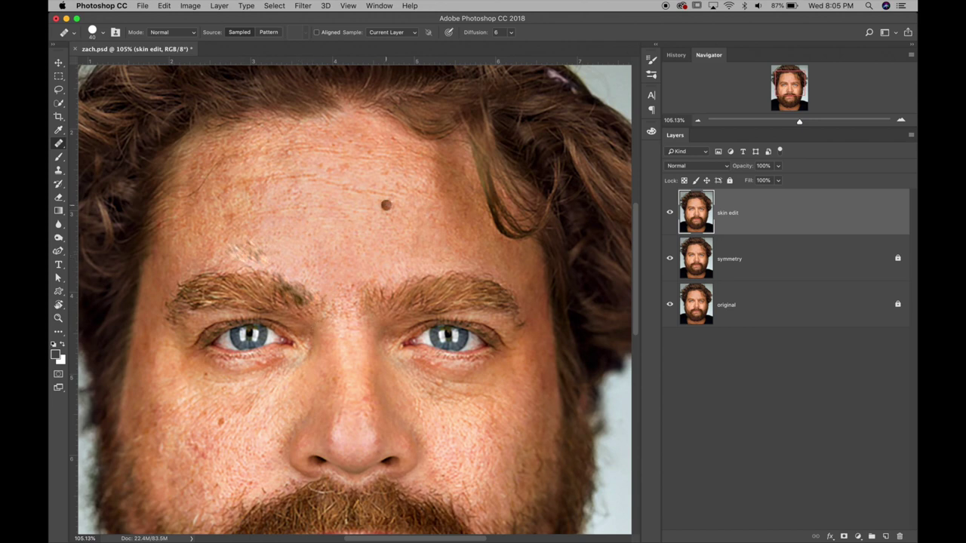
Step back through the history to the first Healing Brush state, removing the texture strokes painted on and above the left-hand eyebrow.
{"action": "left_click", "coordinate": [676, 55]}
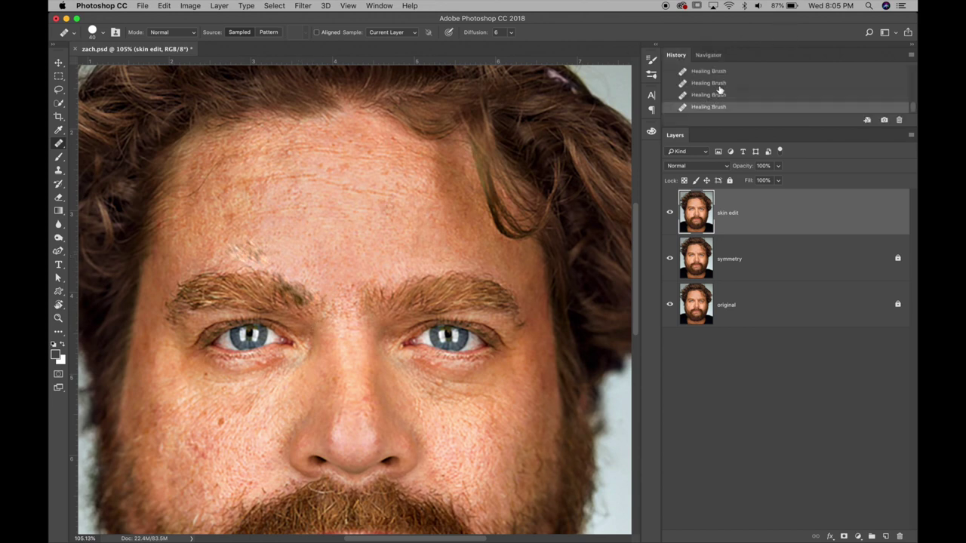
{"action": "left_click", "coordinate": [716, 72]}
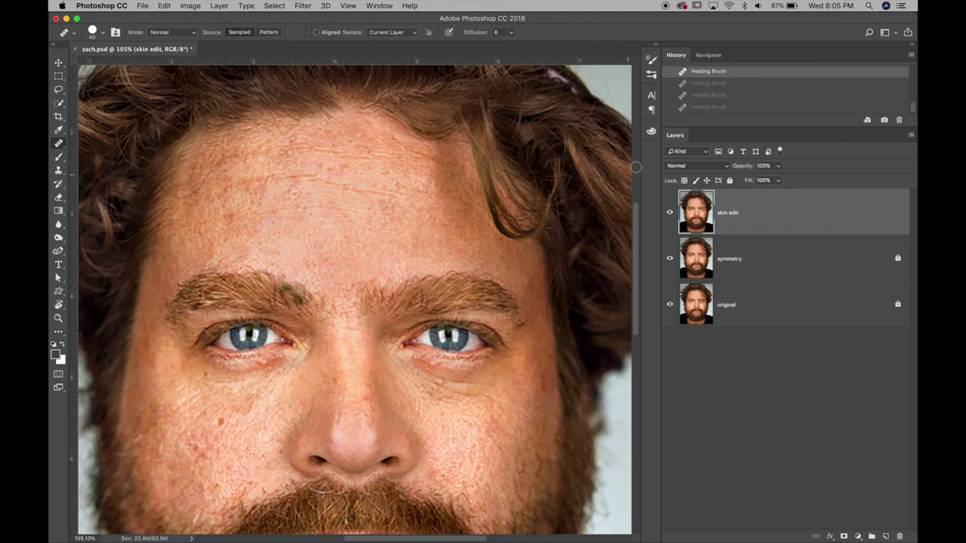
{"action": "left_click", "coordinate": [907, 108]}
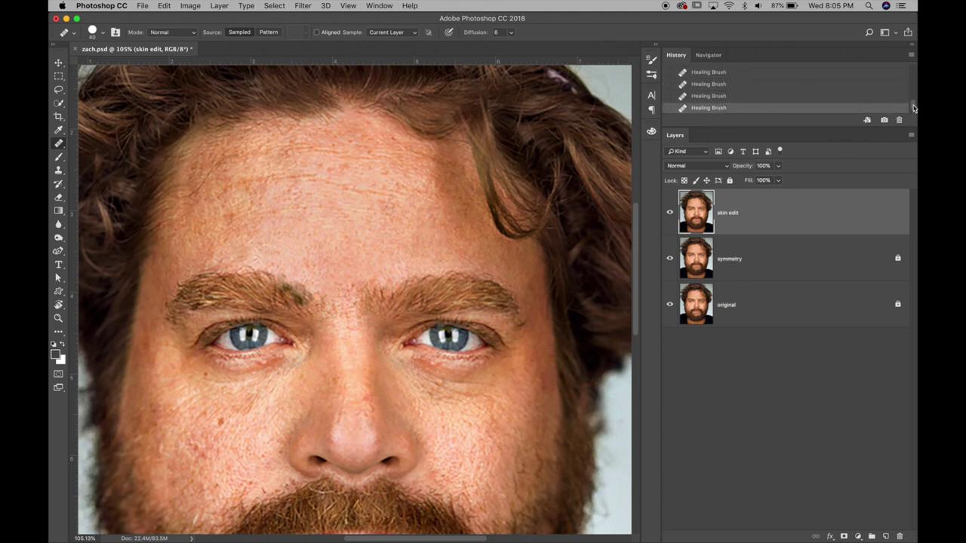
{"action": "left_click", "coordinate": [767, 72]}
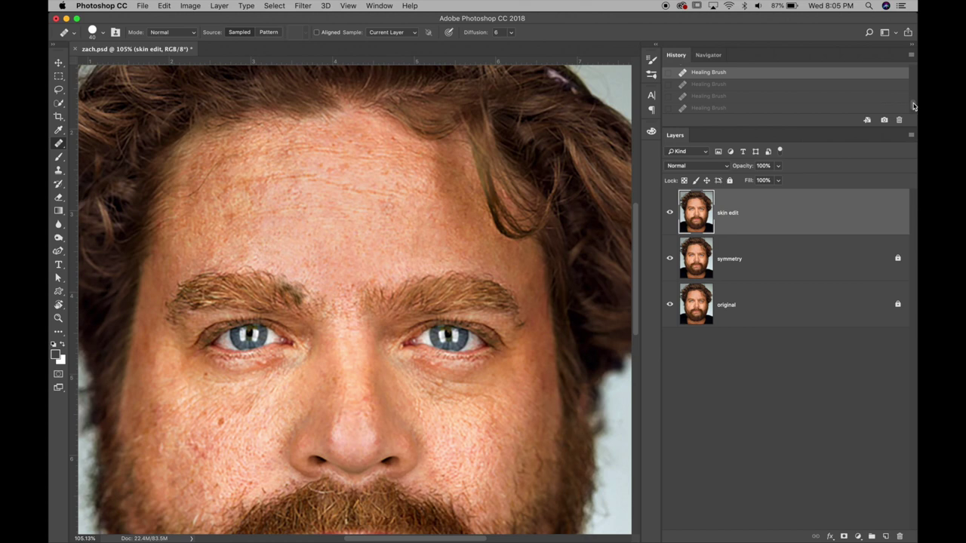
{"action": "scroll", "coordinate": [913, 104], "scroll_direction": "up", "scroll_amount": 2}
{"action": "scroll", "coordinate": [913, 102], "scroll_direction": "down", "scroll_amount": 1}
{"action": "scroll", "coordinate": [913, 102], "scroll_direction": "up", "scroll_amount": 1}
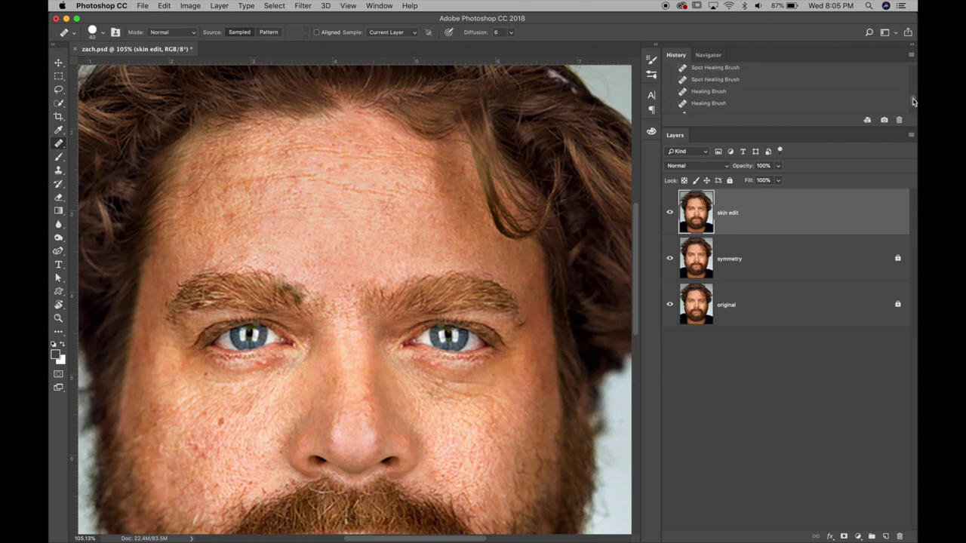
{"action": "left_click", "coordinate": [743, 92]}
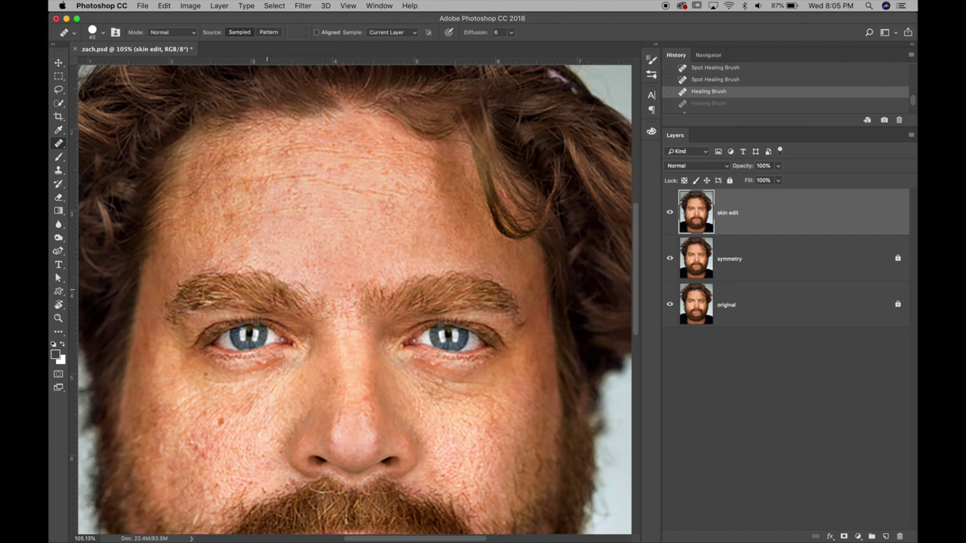
Paint sampled texture over the inner end and upper edge of the left-hand eyebrow with the Healing Brush.
{"action": "left_click_drag", "start_coordinate": [268, 280], "coordinate": [278, 286]}
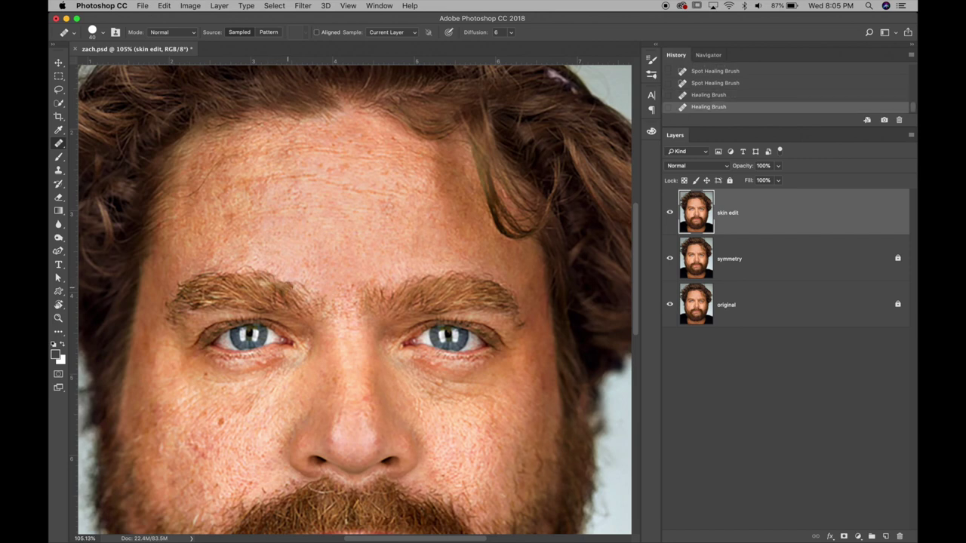
{"action": "left_click", "coordinate": [295, 292]}
{"action": "left_click", "coordinate": [301, 297]}
{"action": "left_click_drag", "start_coordinate": [294, 282], "coordinate": [270, 280]}
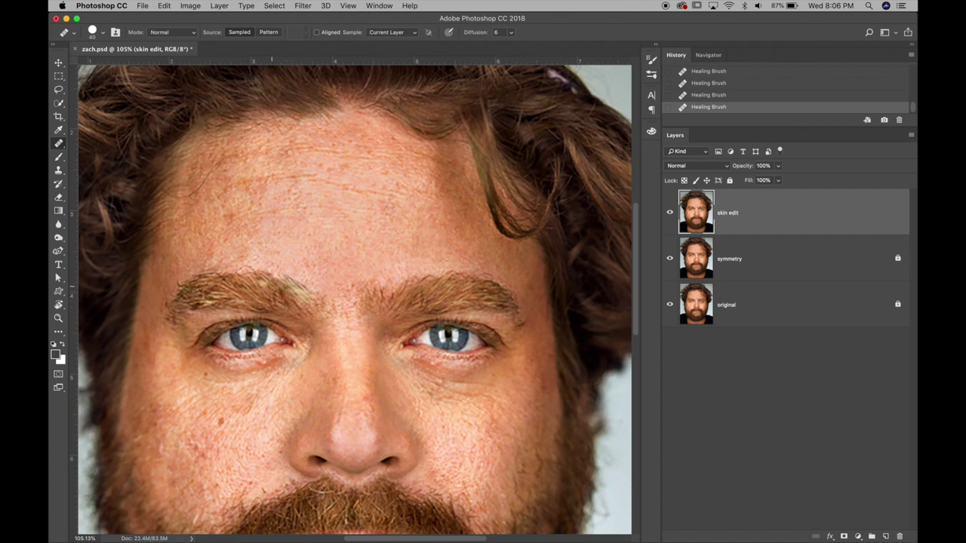
Remove the stray hair near the hairline on the left-hand side of the forehead with the Patch tool, and deselect.
{"action": "left_click", "coordinate": [59, 143]}
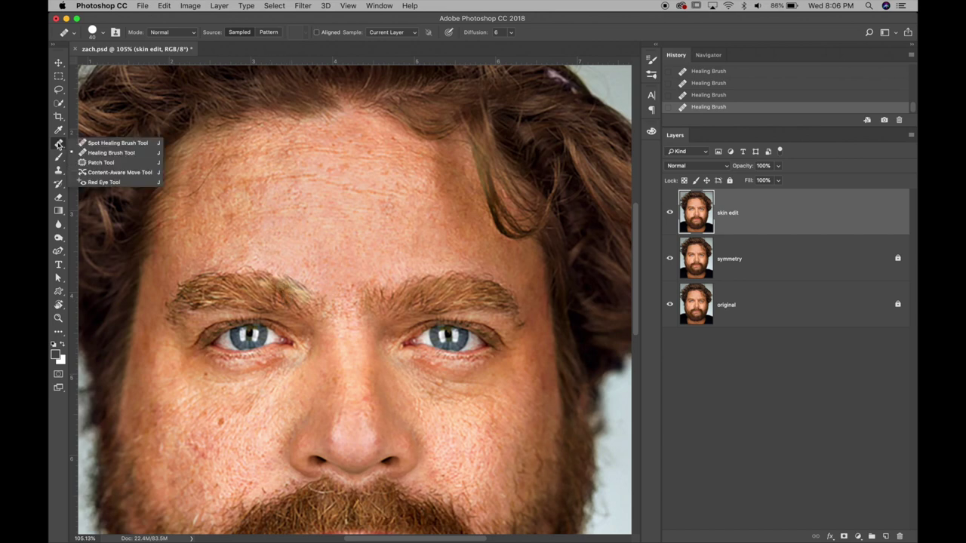
{"action": "left_click", "coordinate": [120, 164]}
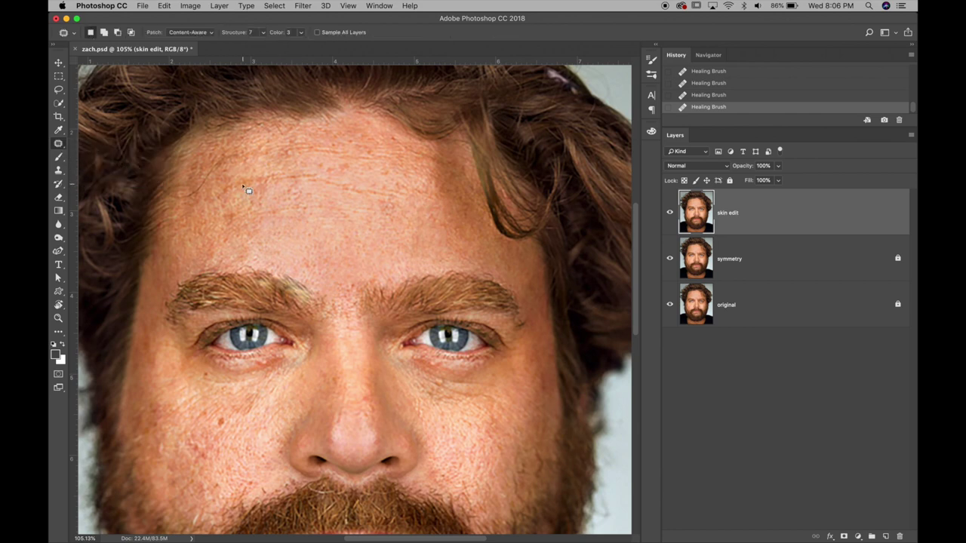
{"action": "key", "text": "z"}
{"action": "left_click", "coordinate": [217, 179]}
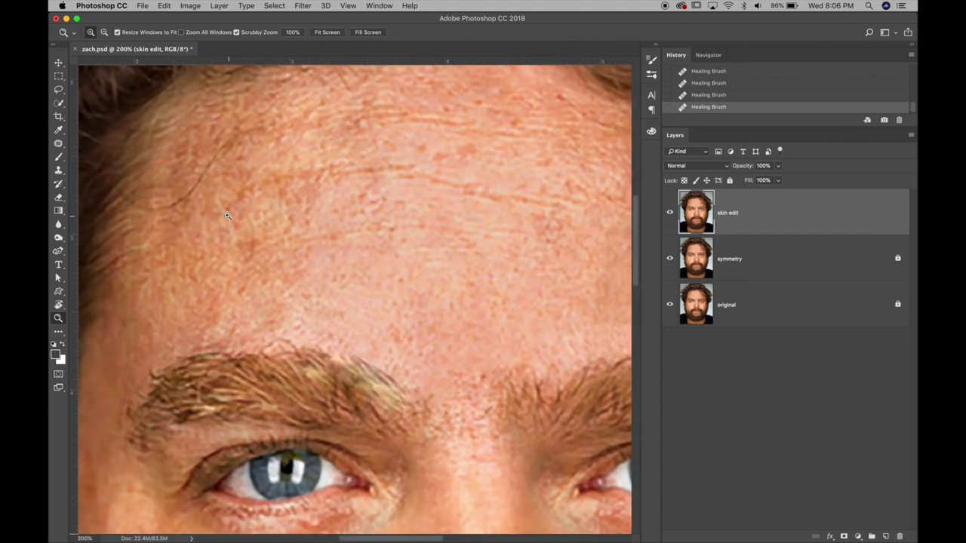
{"action": "left_click_drag", "start_coordinate": [205, 204], "coordinate": [279, 252]}
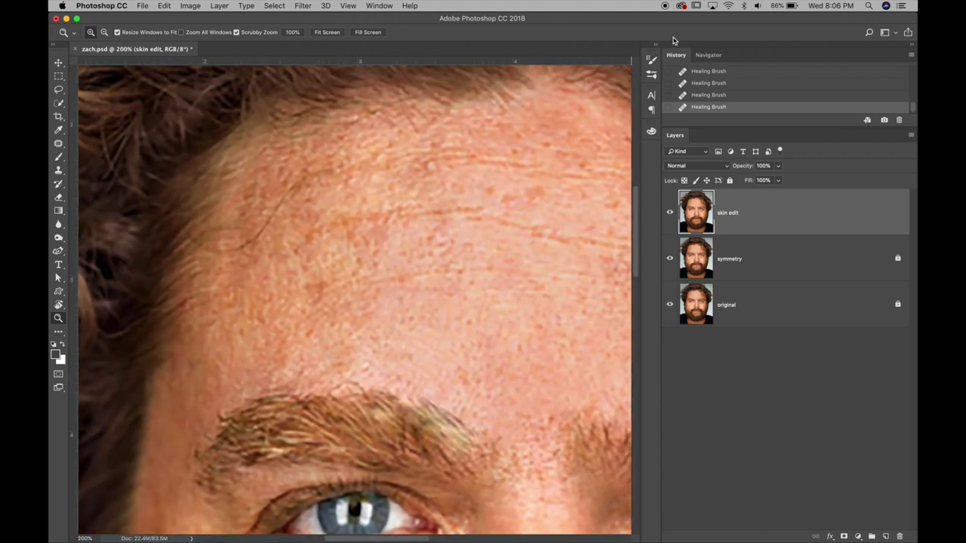
{"action": "left_click", "coordinate": [708, 55]}
{"action": "left_click_drag", "start_coordinate": [786, 84], "coordinate": [784, 85]}
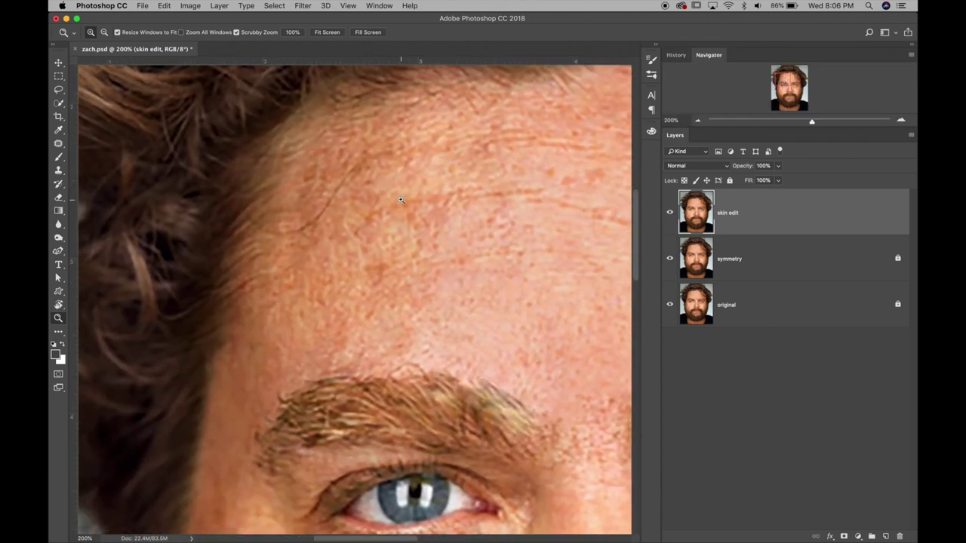
{"action": "key", "text": "j"}
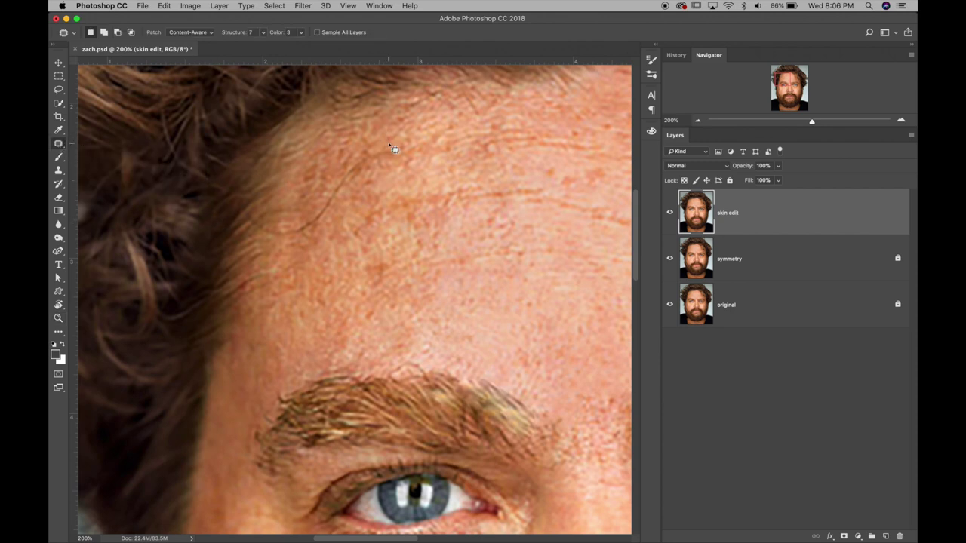
{"action": "mouse_move", "coordinate": [398, 145]}
{"action": "left_mouse_down"}
{"action": "mouse_move", "coordinate": [340, 173]}
{"action": "mouse_move", "coordinate": [319, 199]}
{"action": "left_mouse_up"}
{"action": "mouse_move", "coordinate": [266, 217]}
{"action": "left_mouse_down"}
{"action": "mouse_move", "coordinate": [281, 249]}
{"action": "mouse_move", "coordinate": [317, 240]}
{"action": "mouse_move", "coordinate": [355, 183]}
{"action": "mouse_move", "coordinate": [397, 144]}
{"action": "left_mouse_up"}
{"action": "mouse_move", "coordinate": [350, 217]}
{"action": "left_mouse_down"}
{"action": "mouse_move", "coordinate": [341, 209]}
{"action": "mouse_move", "coordinate": [351, 226]}
{"action": "left_mouse_up"}
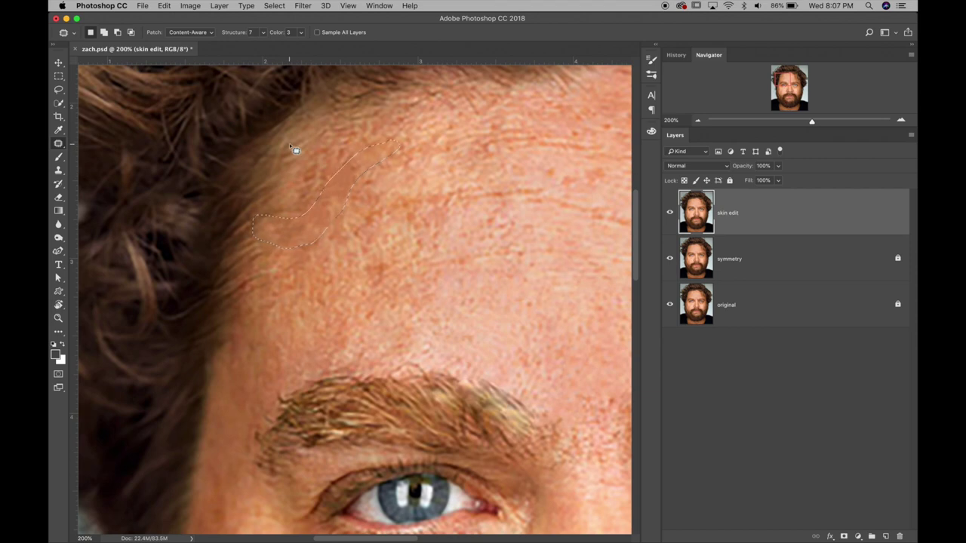
{"action": "key", "text": "super+d"}
Paint out the wrinkle lines across the left-hand side and middle of the forehead with the Spot Healing Brush.
{"action": "right_click", "coordinate": [60, 144]}
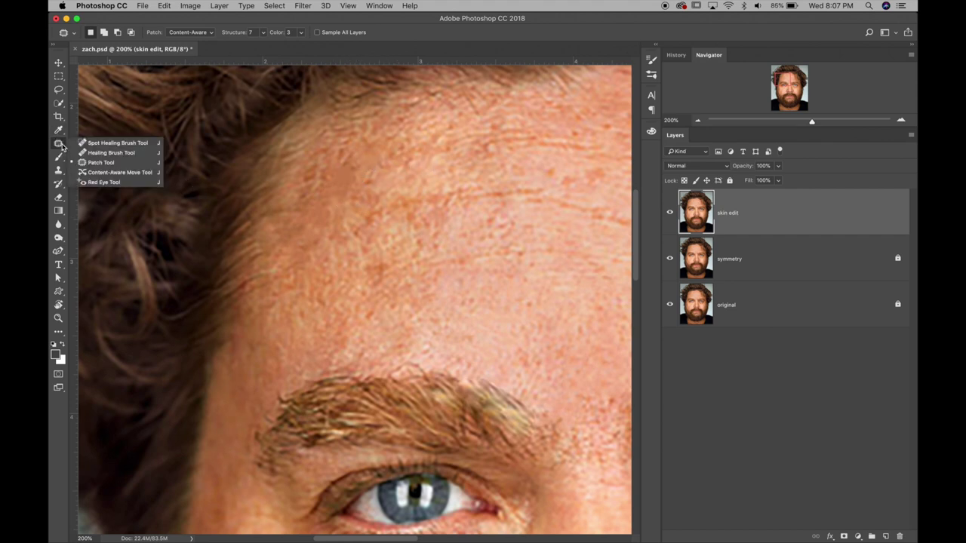
{"action": "left_click", "coordinate": [98, 143]}
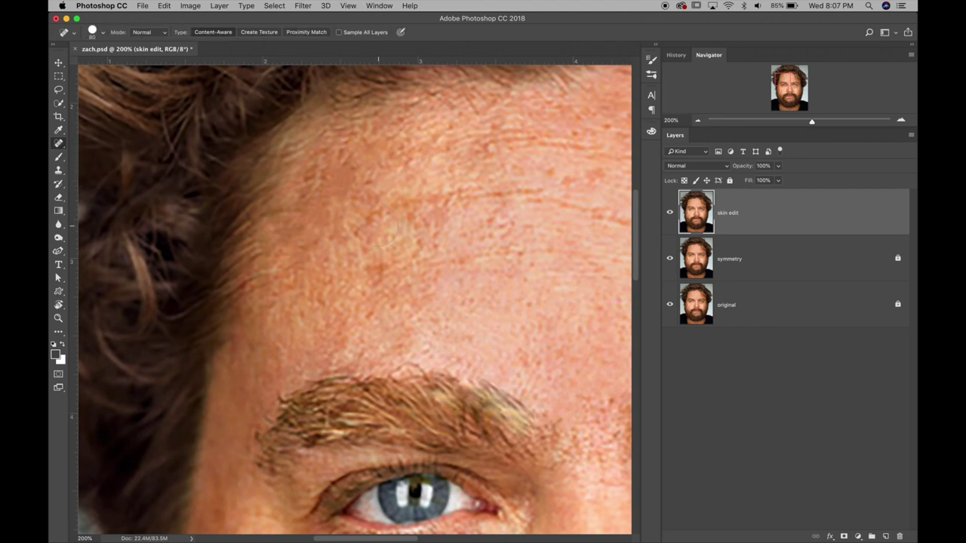
{"action": "mouse_move", "coordinate": [380, 220]}
{"action": "left_mouse_down"}
{"action": "mouse_move", "coordinate": [532, 195]}
{"action": "mouse_move", "coordinate": [562, 200]}
{"action": "left_mouse_up"}
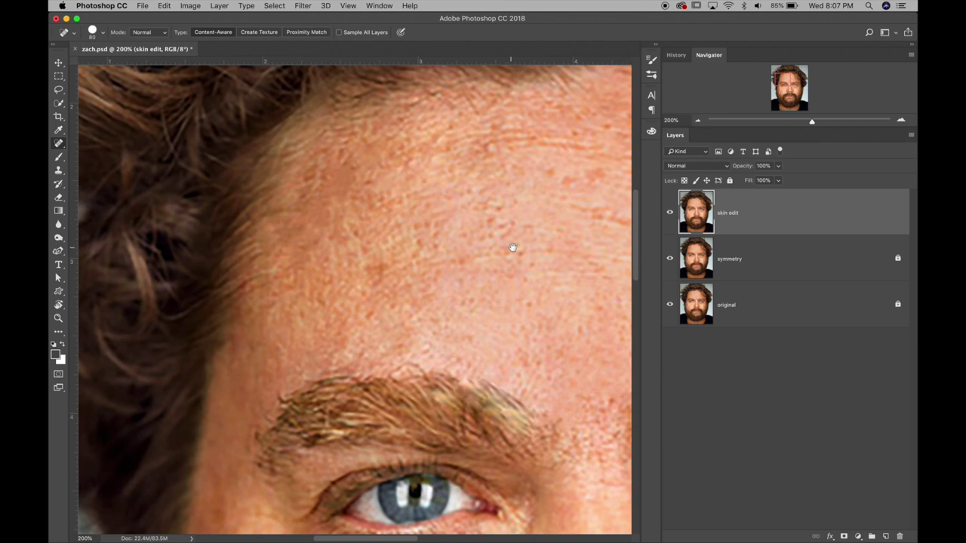
{"action": "left_click_drag", "start_coordinate": [512, 248], "coordinate": [367, 254]}
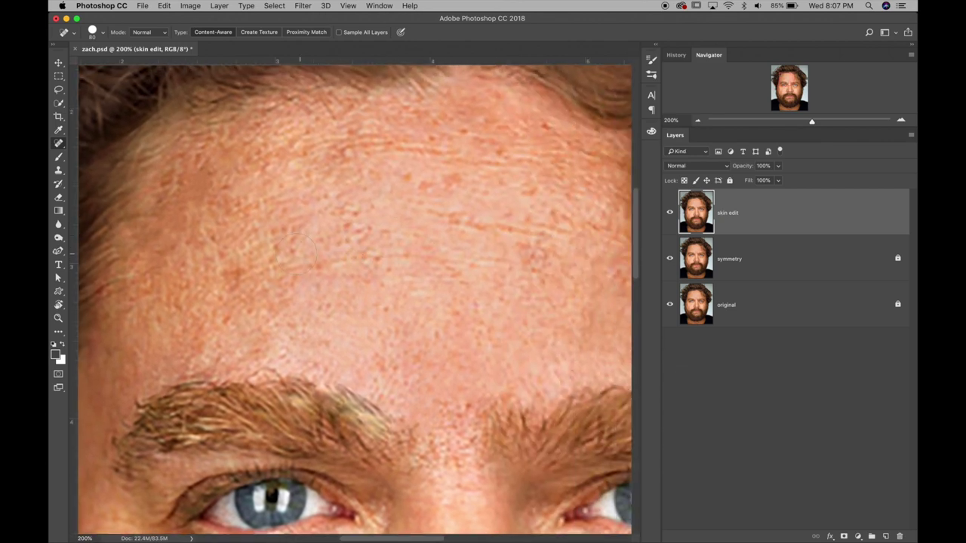
{"action": "left_click", "coordinate": [229, 276]}
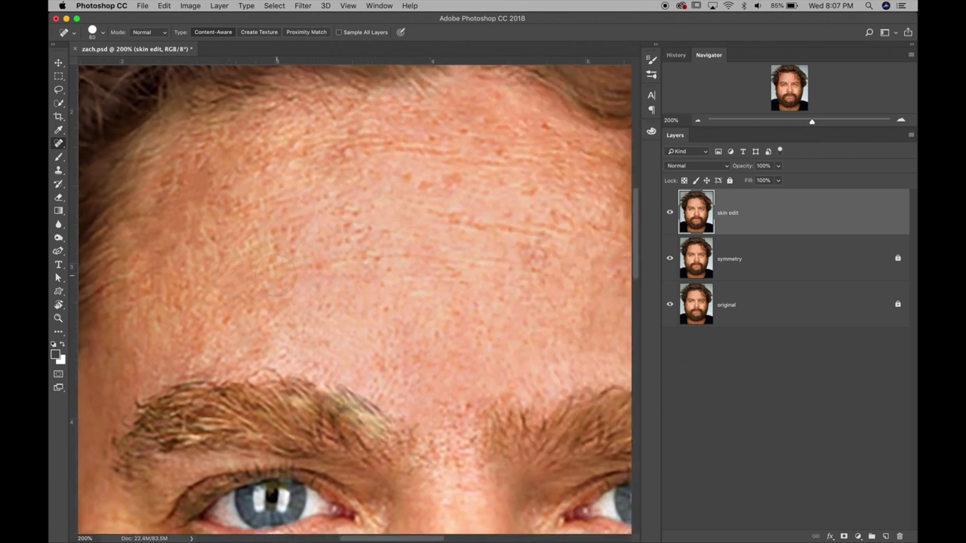
{"action": "mouse_move", "coordinate": [290, 268]}
{"action": "left_mouse_down"}
{"action": "mouse_move", "coordinate": [400, 256]}
{"action": "mouse_move", "coordinate": [484, 264]}
{"action": "left_mouse_up"}
{"action": "left_click", "coordinate": [518, 237]}
{"action": "left_click", "coordinate": [477, 226]}
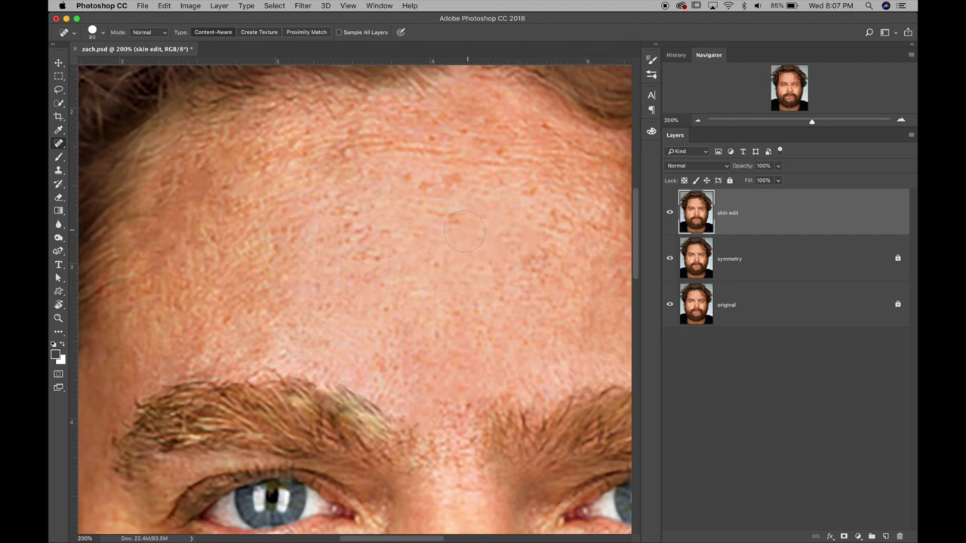
{"action": "left_click", "coordinate": [462, 230]}
Spot-heal the upper wrinkle lines and spots across the top of the forehead below the hairline.
{"action": "left_click", "coordinate": [423, 150]}
{"action": "left_click", "coordinate": [384, 144]}
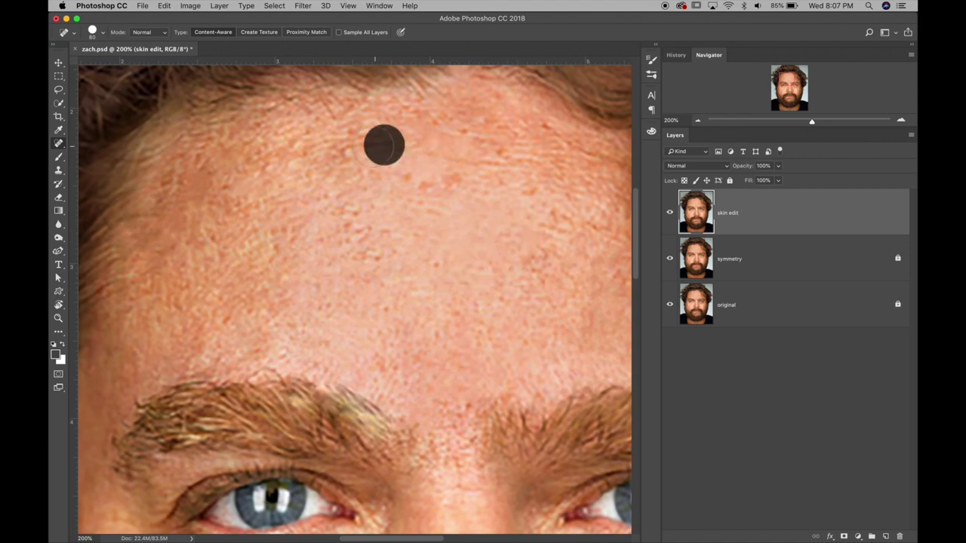
{"action": "left_click", "coordinate": [505, 166]}
{"action": "left_click", "coordinate": [520, 168]}
{"action": "left_click", "coordinate": [541, 126]}
{"action": "left_click_drag", "start_coordinate": [487, 164], "coordinate": [465, 158]}
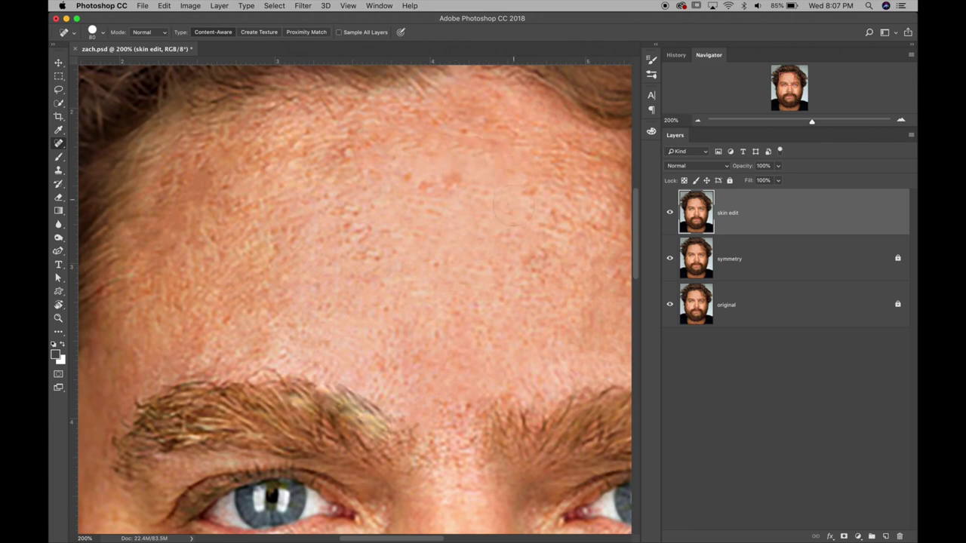
Spot-heal the remaining lines and spots on the right-hand side and upper middle of the forehead.
{"action": "scroll", "coordinate": [416, 216], "scroll_direction": "right", "scroll_amount": 10}
{"action": "left_click", "coordinate": [410, 244]}
{"action": "left_click_drag", "start_coordinate": [449, 257], "coordinate": [472, 261]}
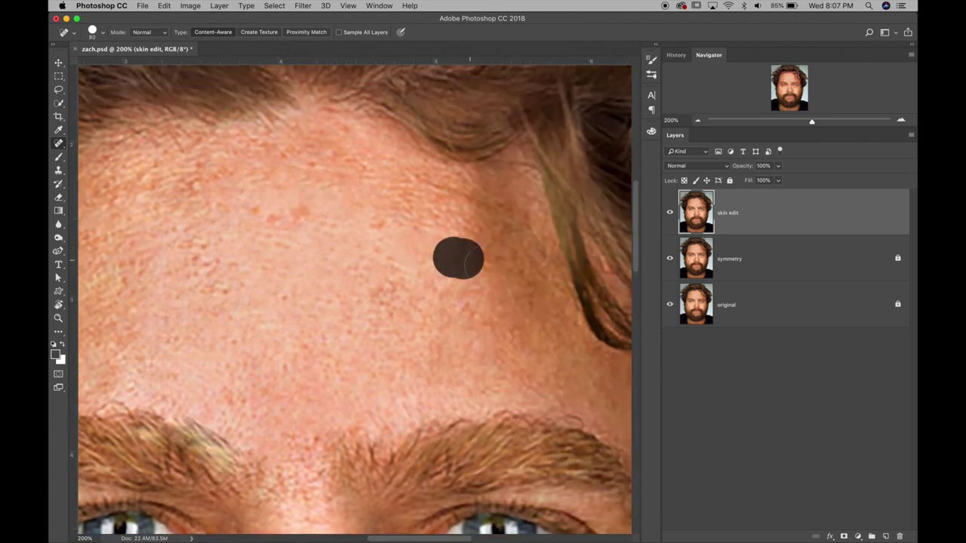
{"action": "left_click", "coordinate": [444, 200]}
{"action": "left_click", "coordinate": [486, 215]}
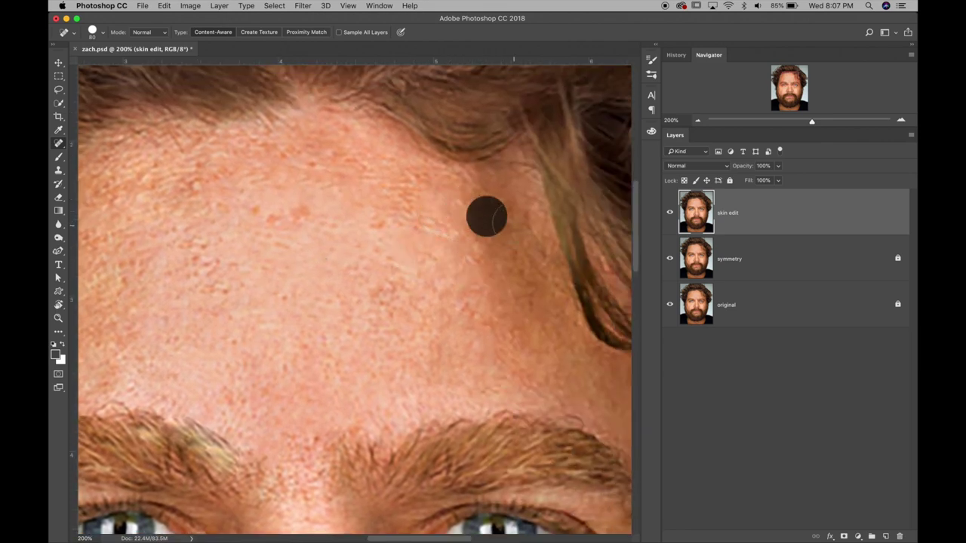
{"action": "left_click", "coordinate": [323, 163]}
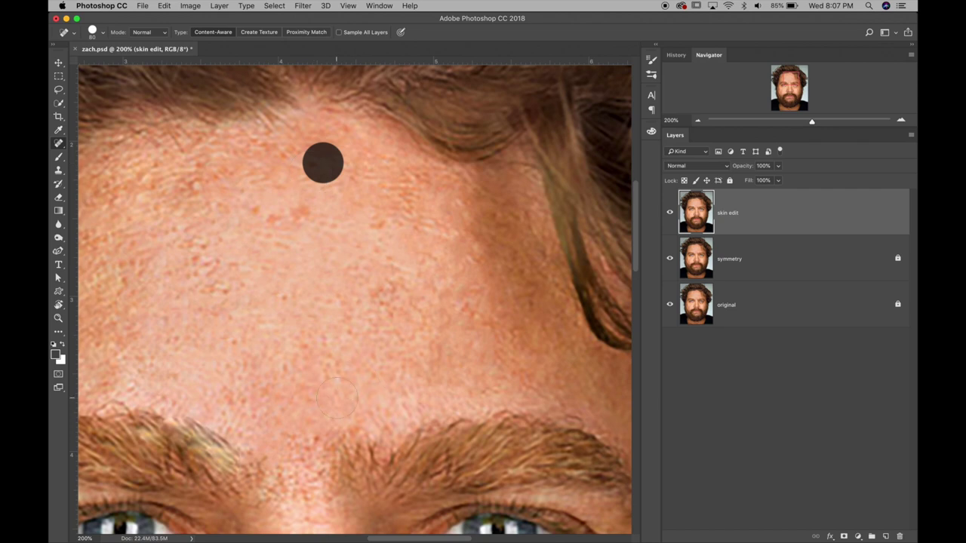
Spot-heal the blemishes on the upper left-hand cheek below the eye.
{"action": "key", "text": "space"}
{"action": "left_click_drag", "start_coordinate": [314, 378], "coordinate": [367, 312]}
{"action": "left_click_drag", "start_coordinate": [355, 389], "coordinate": [436, 182]}
{"action": "mouse_move", "coordinate": [206, 256]}
{"action": "left_mouse_down"}
{"action": "mouse_move", "coordinate": [219, 284]}
{"action": "mouse_move", "coordinate": [223, 273]}
{"action": "mouse_move", "coordinate": [260, 280]}
{"action": "left_mouse_up"}
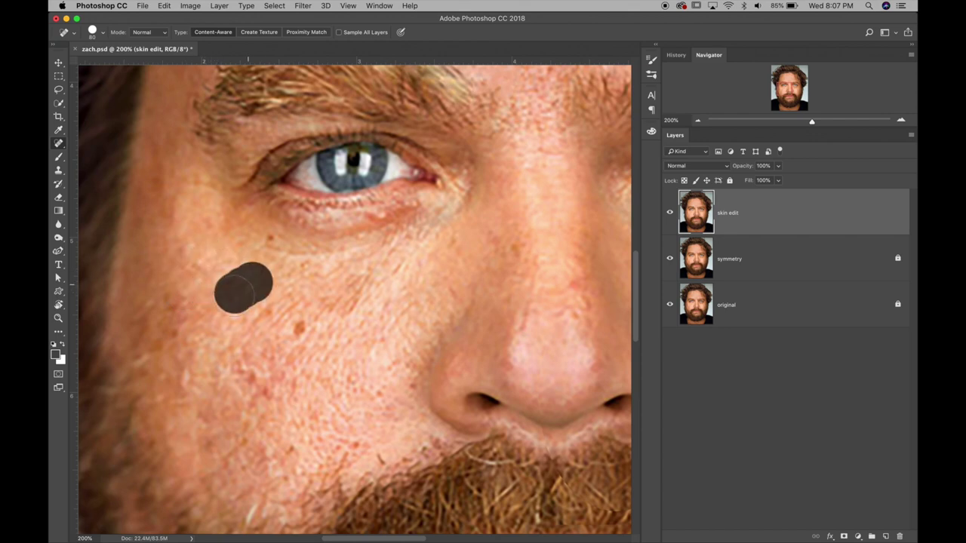
{"action": "left_click_drag", "start_coordinate": [213, 326], "coordinate": [213, 326]}
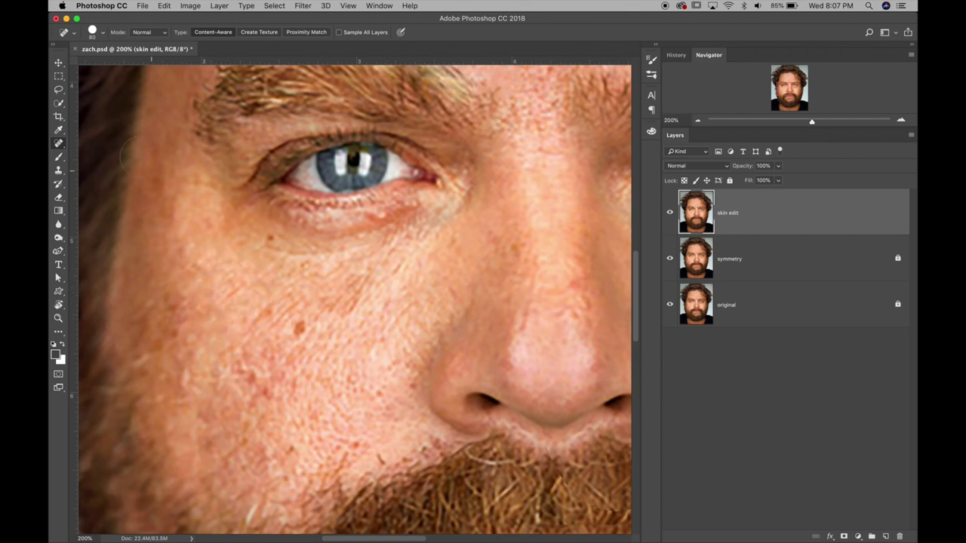
Remove the brown mole on the left-hand cheek by patching it with nearby clean skin using the Patch tool.
{"action": "right_click", "coordinate": [60, 146]}
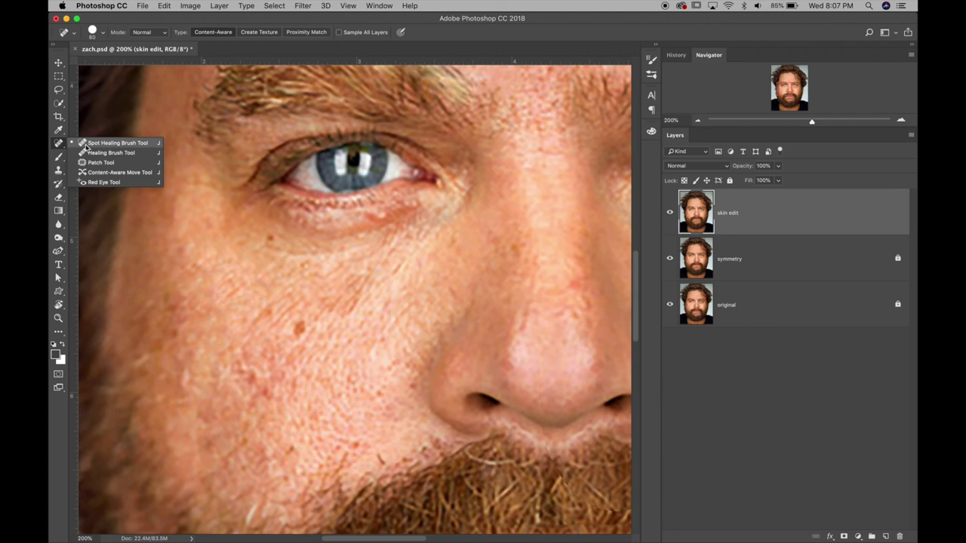
{"action": "left_click", "coordinate": [106, 165]}
{"action": "mouse_move", "coordinate": [308, 317]}
{"action": "left_mouse_down"}
{"action": "mouse_move", "coordinate": [297, 328]}
{"action": "mouse_move", "coordinate": [304, 340]}
{"action": "mouse_move", "coordinate": [311, 323]}
{"action": "left_mouse_up"}
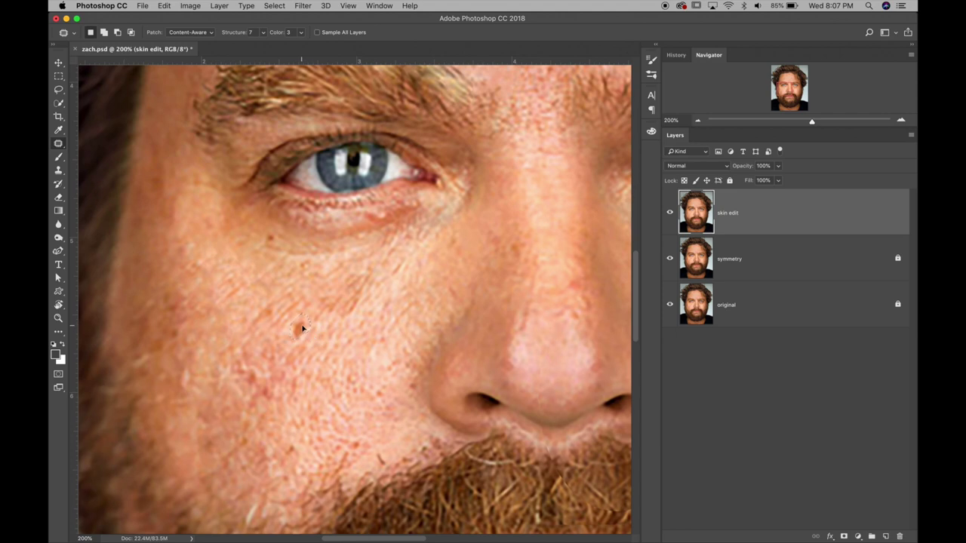
{"action": "left_click_drag", "start_coordinate": [302, 335], "coordinate": [314, 328]}
Review the Patch tool's patch mode, structure and color options.
{"action": "left_click", "coordinate": [213, 34]}
{"action": "left_click", "coordinate": [211, 34]}
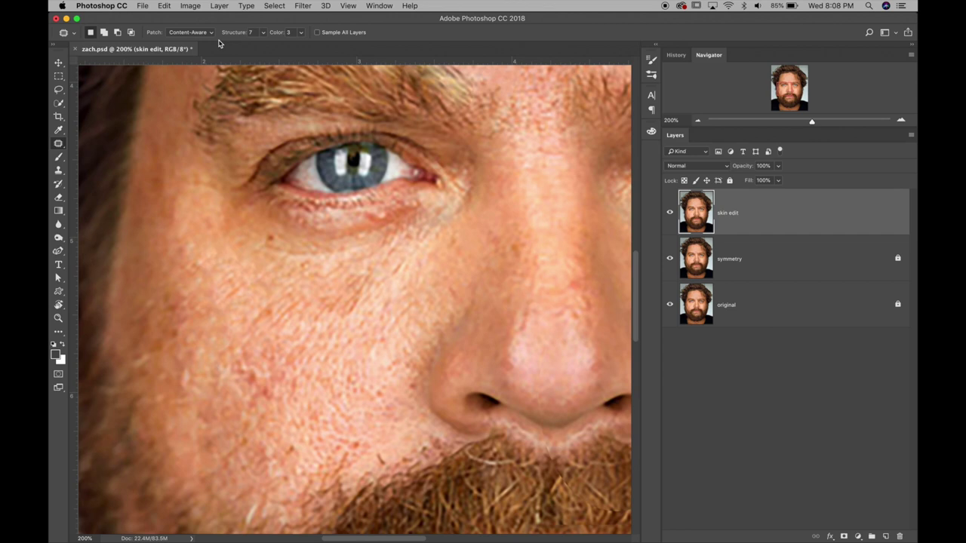
{"action": "left_click", "coordinate": [263, 32]}
{"action": "mouse_move", "coordinate": [263, 47]}
{"action": "left_mouse_down"}
{"action": "mouse_move", "coordinate": [231, 47]}
{"action": "mouse_move", "coordinate": [261, 48]}
{"action": "left_mouse_up"}
{"action": "left_click", "coordinate": [302, 32]}
{"action": "left_click", "coordinate": [314, 34]}
Patch the reddish areas on the left-hand cheek and the red spot just above the moustache.
{"action": "mouse_move", "coordinate": [276, 313]}
{"action": "left_mouse_down"}
{"action": "mouse_move", "coordinate": [267, 306]}
{"action": "mouse_move", "coordinate": [302, 388]}
{"action": "mouse_move", "coordinate": [355, 382]}
{"action": "mouse_move", "coordinate": [246, 383]}
{"action": "mouse_move", "coordinate": [254, 394]}
{"action": "mouse_move", "coordinate": [273, 378]}
{"action": "left_mouse_up"}
{"action": "key", "text": "super+d"}
{"action": "mouse_move", "coordinate": [350, 447]}
{"action": "left_mouse_down"}
{"action": "mouse_move", "coordinate": [358, 438]}
{"action": "mouse_move", "coordinate": [363, 445]}
{"action": "mouse_move", "coordinate": [352, 449]}
{"action": "left_mouse_up"}
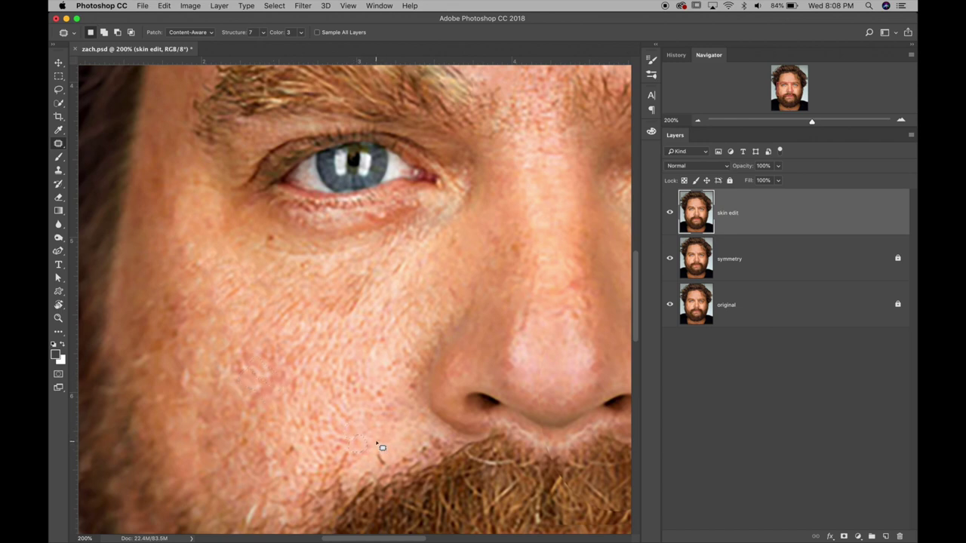
{"action": "key", "text": "super+d"}
{"action": "left_click_drag", "start_coordinate": [296, 451], "coordinate": [295, 446]}
Patch the blemishes on the tip and bridge of the nose with nearby clean skin, and deselect.
{"action": "left_click_drag", "start_coordinate": [414, 389], "coordinate": [236, 407]}
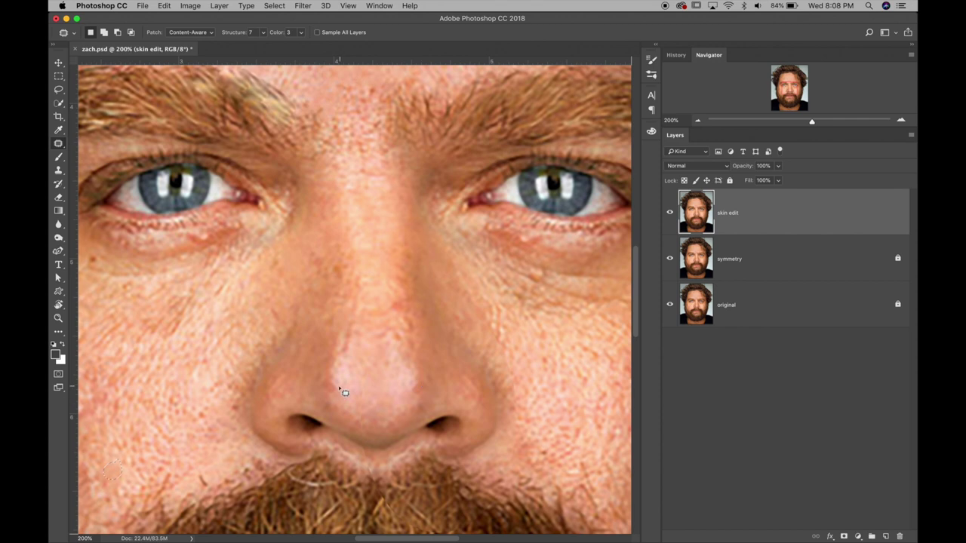
{"action": "mouse_move", "coordinate": [339, 387]}
{"action": "left_mouse_down"}
{"action": "mouse_move", "coordinate": [332, 366]}
{"action": "mouse_move", "coordinate": [326, 399]}
{"action": "mouse_move", "coordinate": [332, 368]}
{"action": "mouse_move", "coordinate": [370, 446]}
{"action": "left_mouse_up"}
{"action": "left_click_drag", "start_coordinate": [413, 392], "coordinate": [419, 391]}
{"action": "left_click", "coordinate": [431, 388]}
{"action": "mouse_move", "coordinate": [398, 302]}
{"action": "left_mouse_down"}
{"action": "mouse_move", "coordinate": [390, 292]}
{"action": "mouse_move", "coordinate": [397, 304]}
{"action": "left_mouse_up"}
{"action": "left_click", "coordinate": [430, 383]}
{"action": "mouse_move", "coordinate": [350, 276]}
{"action": "left_mouse_down"}
{"action": "mouse_move", "coordinate": [336, 266]}
{"action": "mouse_move", "coordinate": [373, 356]}
{"action": "mouse_move", "coordinate": [373, 345]}
{"action": "left_mouse_up"}
{"action": "key", "text": "super+d"}
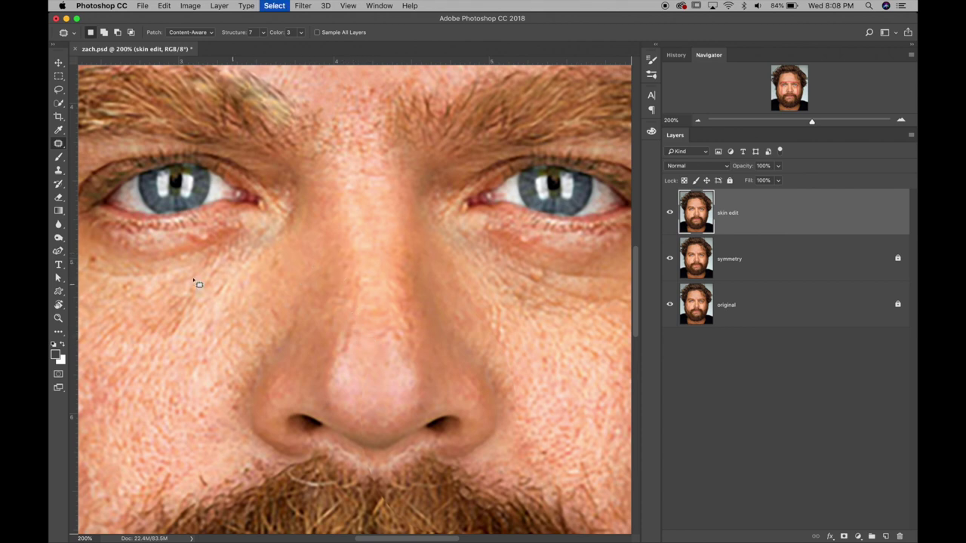
Patch the small spot and the reddish skin under the left-hand eye with nearby clean skin, and deselect.
{"action": "scroll", "coordinate": [182, 311], "scroll_direction": "left", "scroll_amount": 5}
{"action": "scroll", "coordinate": [181, 311], "scroll_direction": "up", "scroll_amount": 3}
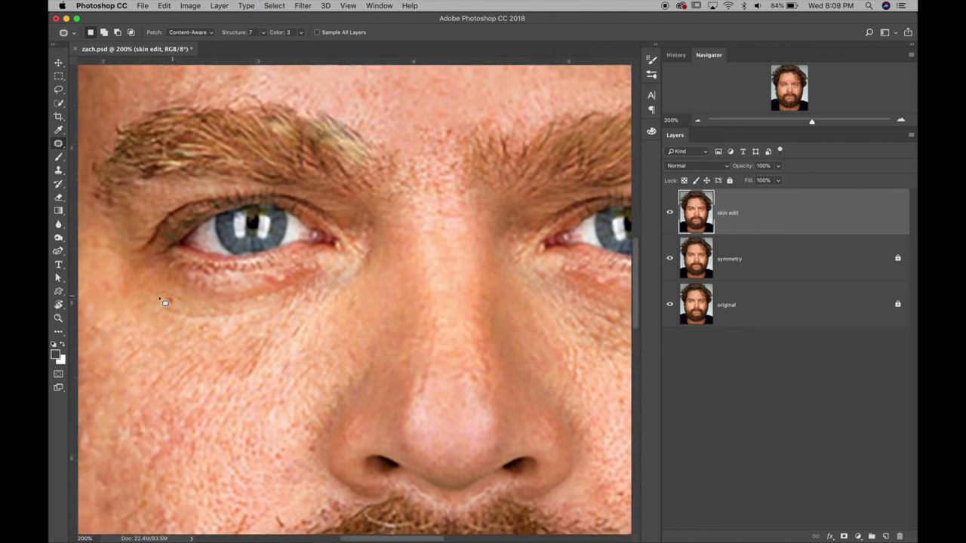
{"action": "mouse_move", "coordinate": [162, 300]}
{"action": "left_mouse_down"}
{"action": "mouse_move", "coordinate": [173, 302]}
{"action": "mouse_move", "coordinate": [151, 306]}
{"action": "mouse_move", "coordinate": [158, 313]}
{"action": "left_mouse_up"}
{"action": "mouse_move", "coordinate": [290, 273]}
{"action": "left_mouse_down"}
{"action": "mouse_move", "coordinate": [279, 295]}
{"action": "mouse_move", "coordinate": [287, 289]}
{"action": "mouse_move", "coordinate": [272, 281]}
{"action": "mouse_move", "coordinate": [290, 265]}
{"action": "mouse_move", "coordinate": [302, 284]}
{"action": "left_mouse_up"}
{"action": "key", "text": "super+d"}
Patch the reddish skin under the right-hand eye and the cheek below it, using the Patch tool.
{"action": "left_click_drag", "start_coordinate": [435, 328], "coordinate": [256, 317]}
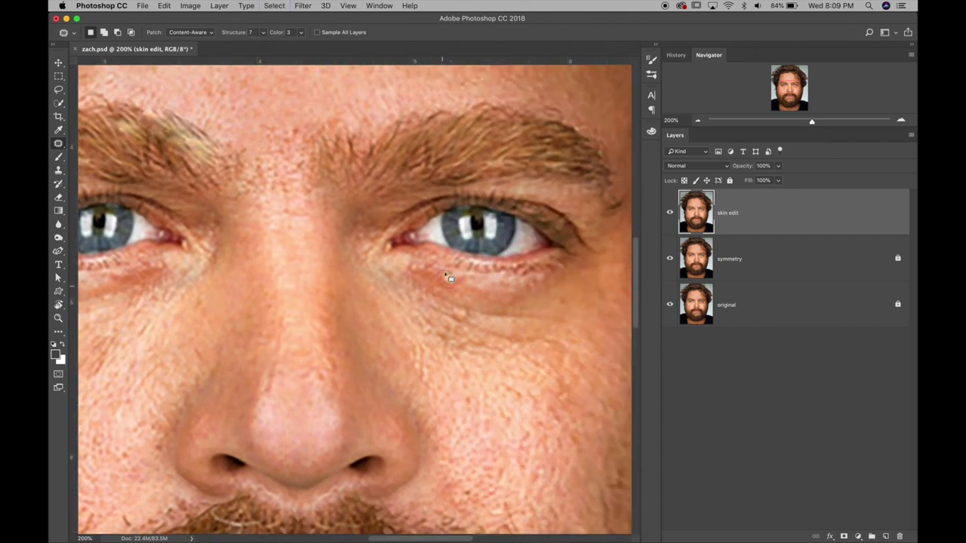
{"action": "mouse_move", "coordinate": [445, 276]}
{"action": "left_mouse_down"}
{"action": "mouse_move", "coordinate": [462, 290]}
{"action": "mouse_move", "coordinate": [440, 273]}
{"action": "left_mouse_up"}
{"action": "key", "text": "super+d"}
{"action": "key", "text": "super+d"}
{"action": "mouse_move", "coordinate": [481, 350]}
{"action": "left_mouse_down"}
{"action": "mouse_move", "coordinate": [472, 367]}
{"action": "mouse_move", "coordinate": [485, 382]}
{"action": "mouse_move", "coordinate": [476, 370]}
{"action": "mouse_move", "coordinate": [468, 397]}
{"action": "left_mouse_up"}
Switch from the Patch tool to the Spot Healing Brush for the area around the eyebrows.
{"action": "left_click", "coordinate": [59, 143]}
{"action": "left_click", "coordinate": [106, 137]}
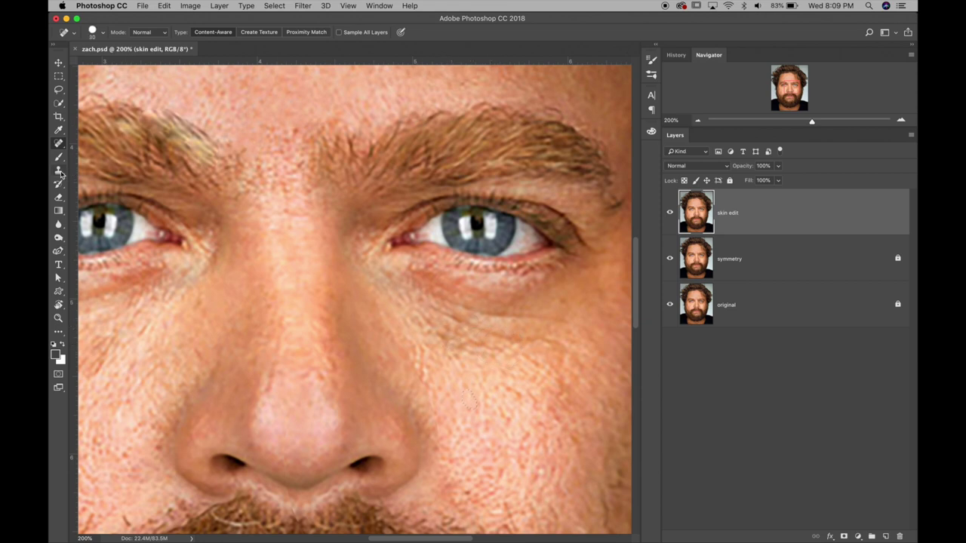
{"action": "left_click", "coordinate": [59, 144]}
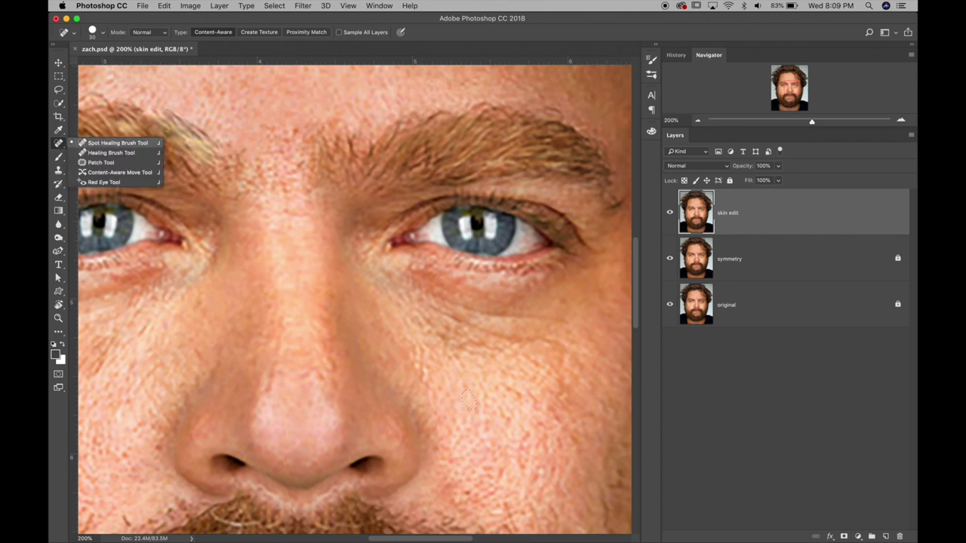
{"action": "left_click", "coordinate": [117, 143]}
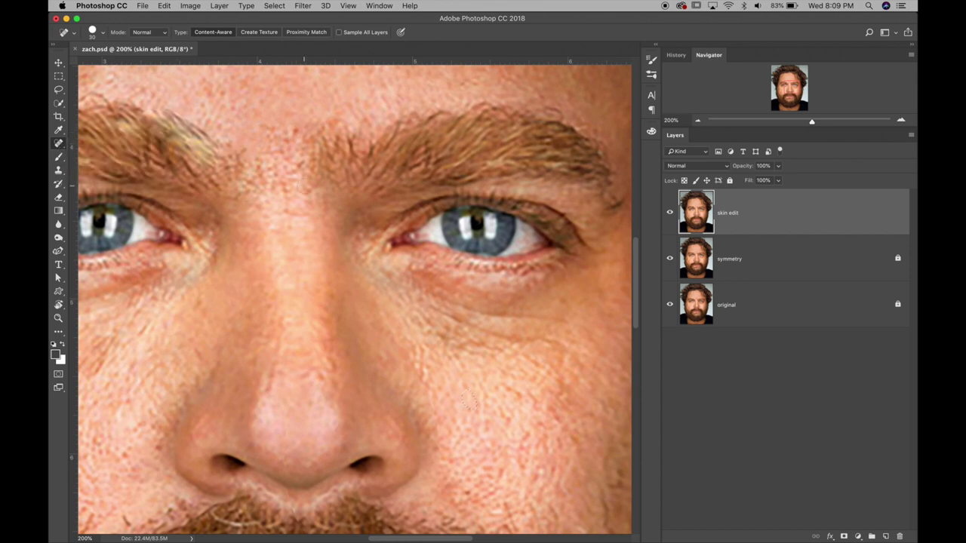
{"action": "left_click_drag", "start_coordinate": [302, 188], "coordinate": [319, 244]}
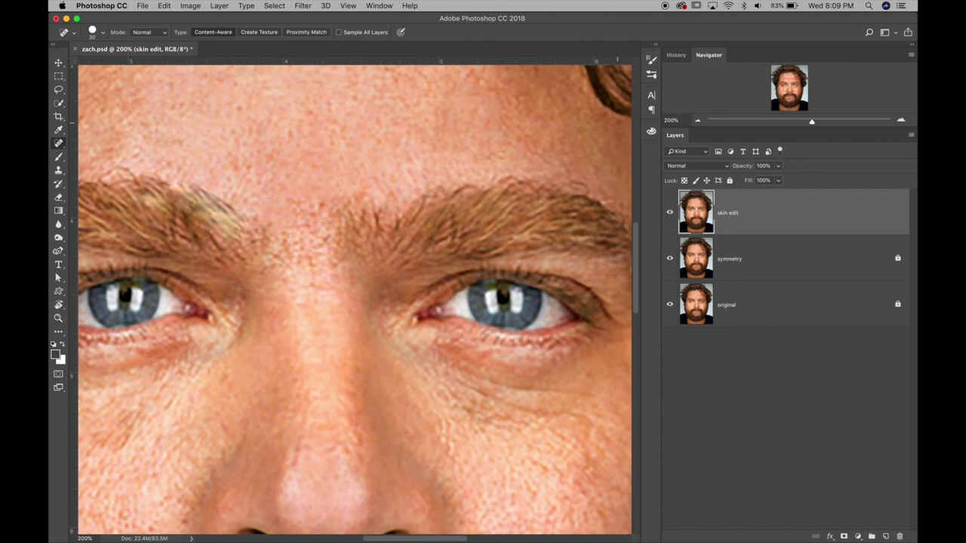
Compare the whole portrait with the skin edit layer hidden and shown.
{"action": "key", "text": "super+0"}
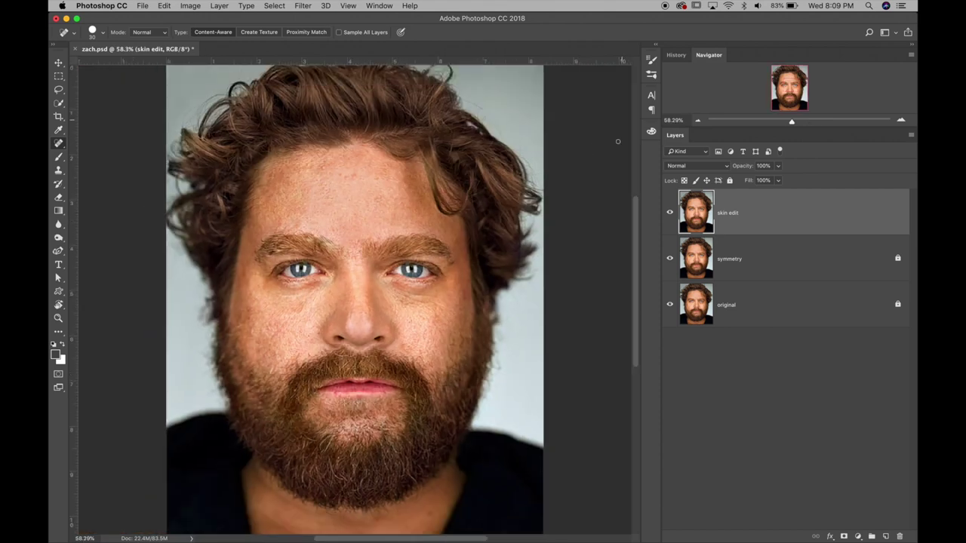
{"action": "left_click", "coordinate": [668, 215]}
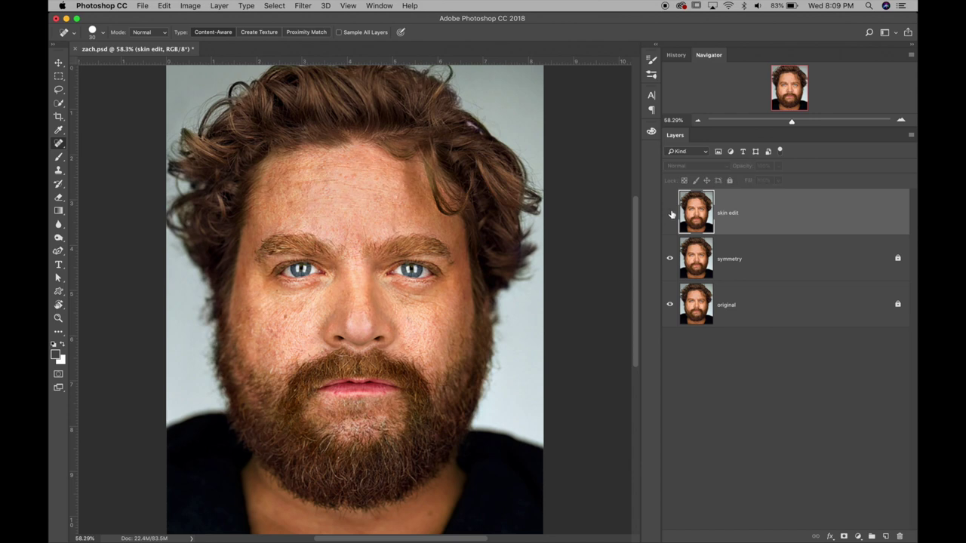
{"action": "left_click", "coordinate": [669, 213]}
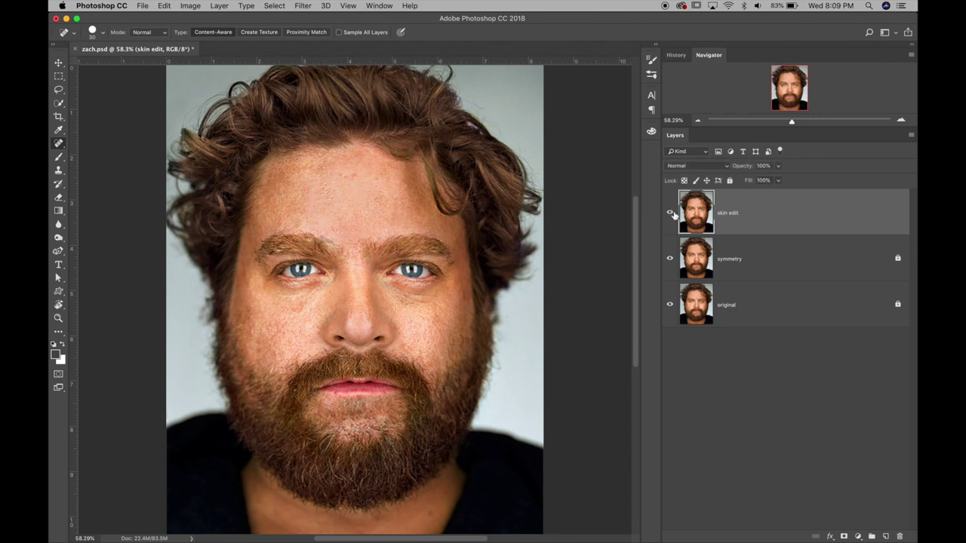
{"action": "left_click", "coordinate": [671, 213]}
Try to patch the red skin between the eyebrows with forehead skin, and revert to the earlier Spot Healing Brush state.
{"action": "left_click_drag", "start_coordinate": [792, 123], "coordinate": [808, 123]}
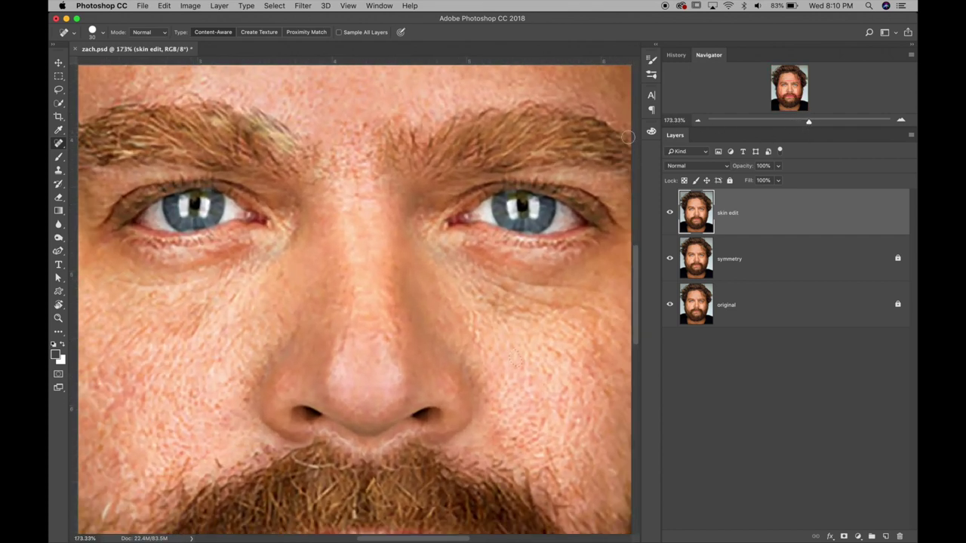
{"action": "right_click", "coordinate": [65, 148]}
{"action": "left_click", "coordinate": [101, 162]}
{"action": "mouse_move", "coordinate": [384, 119]}
{"action": "left_mouse_down"}
{"action": "mouse_move", "coordinate": [323, 127]}
{"action": "mouse_move", "coordinate": [316, 142]}
{"action": "mouse_move", "coordinate": [325, 190]}
{"action": "mouse_move", "coordinate": [368, 195]}
{"action": "mouse_move", "coordinate": [391, 177]}
{"action": "mouse_move", "coordinate": [396, 144]}
{"action": "mouse_move", "coordinate": [386, 122]}
{"action": "mouse_move", "coordinate": [367, 124]}
{"action": "mouse_move", "coordinate": [371, 98]}
{"action": "left_mouse_up"}
{"action": "key", "text": "ctrl+d"}
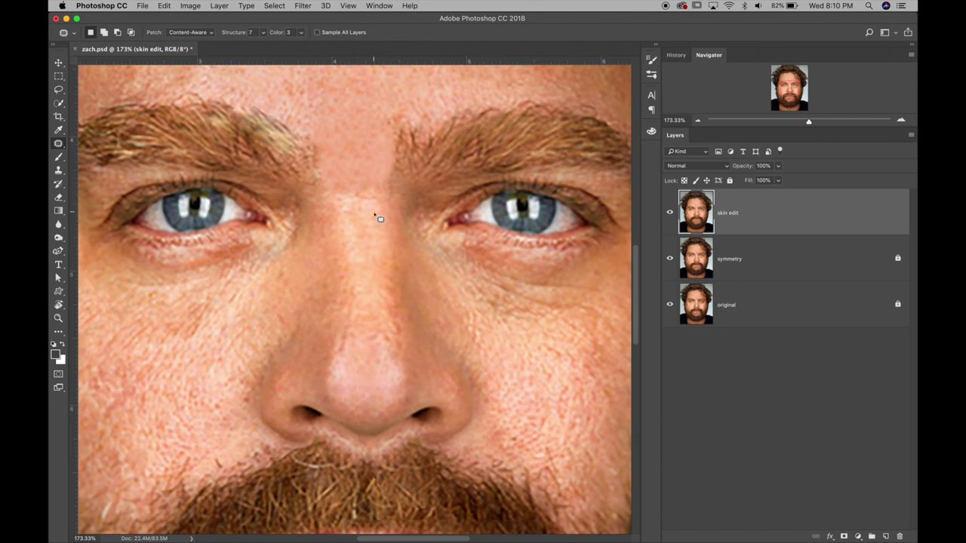
{"action": "key", "text": "super+d"}
{"action": "left_click", "coordinate": [679, 57]}
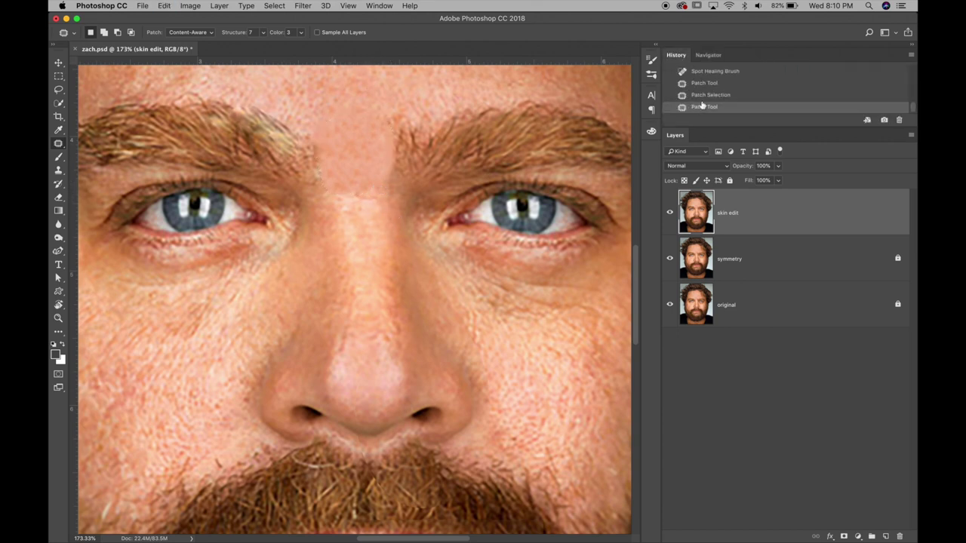
{"action": "left_click", "coordinate": [703, 73]}
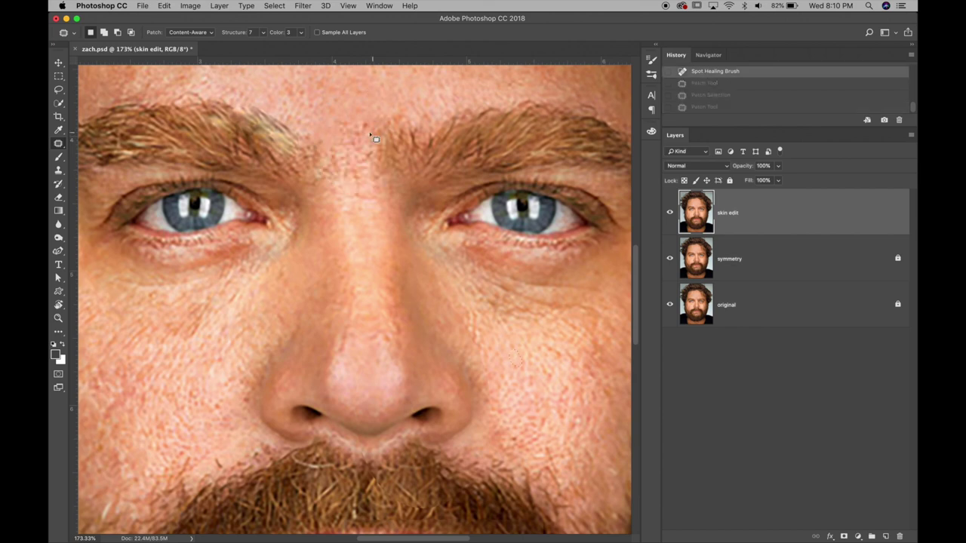
Patch the red skin between the eyebrows again with smoother forehead skin, deselect, and check the whole portrait.
{"action": "mouse_move", "coordinate": [322, 138]}
{"action": "left_mouse_down"}
{"action": "mouse_move", "coordinate": [339, 195]}
{"action": "mouse_move", "coordinate": [333, 143]}
{"action": "mouse_move", "coordinate": [351, 188]}
{"action": "mouse_move", "coordinate": [364, 183]}
{"action": "mouse_move", "coordinate": [360, 154]}
{"action": "mouse_move", "coordinate": [389, 189]}
{"action": "mouse_move", "coordinate": [398, 154]}
{"action": "mouse_move", "coordinate": [387, 126]}
{"action": "mouse_move", "coordinate": [366, 136]}
{"action": "mouse_move", "coordinate": [383, 128]}
{"action": "mouse_move", "coordinate": [385, 104]}
{"action": "mouse_move", "coordinate": [401, 94]}
{"action": "mouse_move", "coordinate": [372, 90]}
{"action": "mouse_move", "coordinate": [378, 94]}
{"action": "mouse_move", "coordinate": [353, 123]}
{"action": "mouse_move", "coordinate": [353, 161]}
{"action": "mouse_move", "coordinate": [374, 169]}
{"action": "mouse_move", "coordinate": [362, 92]}
{"action": "left_mouse_up"}
{"action": "left_click", "coordinate": [392, 174]}
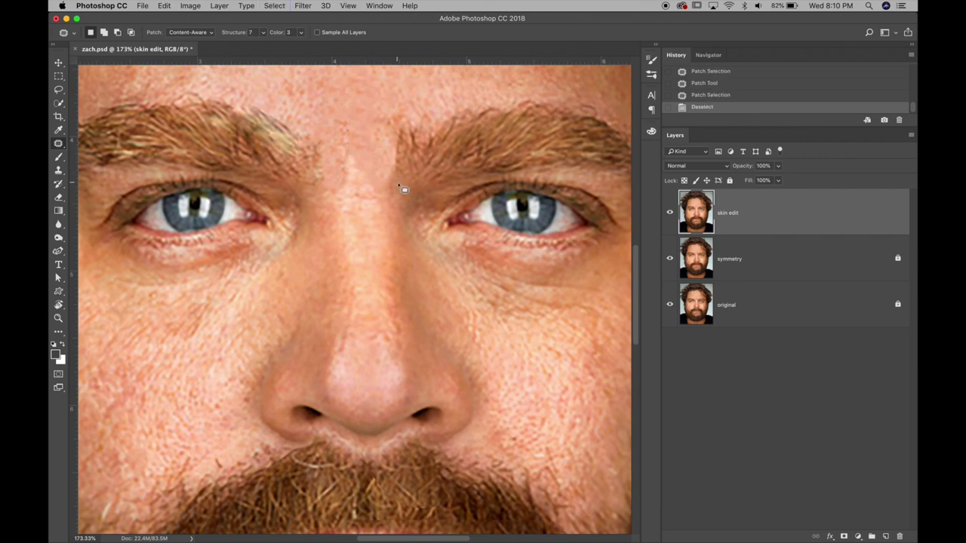
{"action": "key", "text": "super+0"}
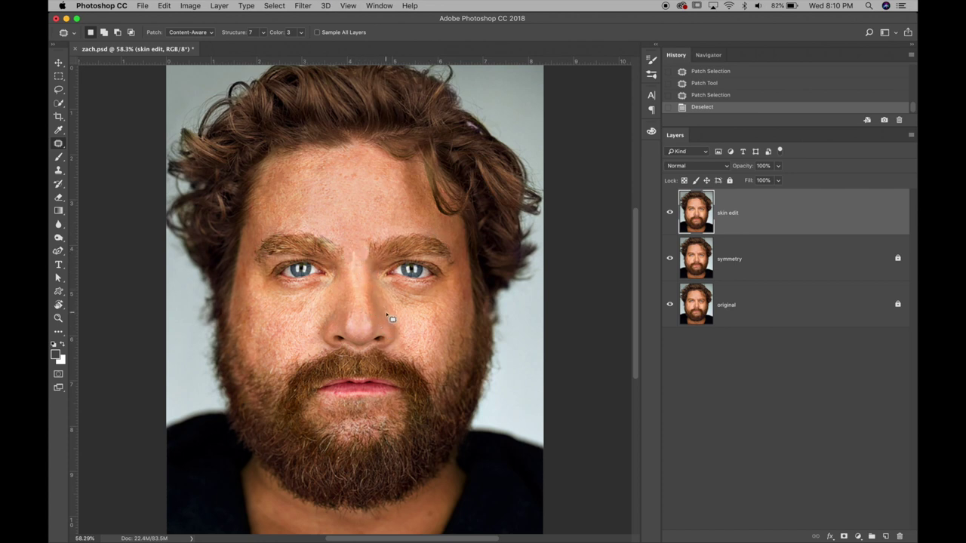
Blend the visible patch edges between the eyebrows and at the top of the nose with a size 40 Healing Brush.
{"action": "key", "text": "z"}
{"action": "left_click_drag", "start_coordinate": [355, 262], "coordinate": [380, 312]}
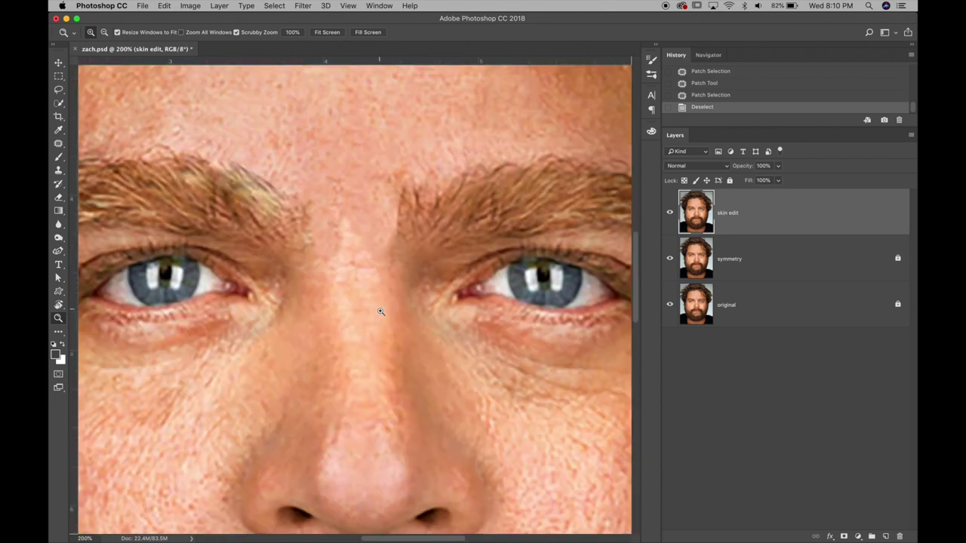
{"action": "left_click", "coordinate": [58, 143]}
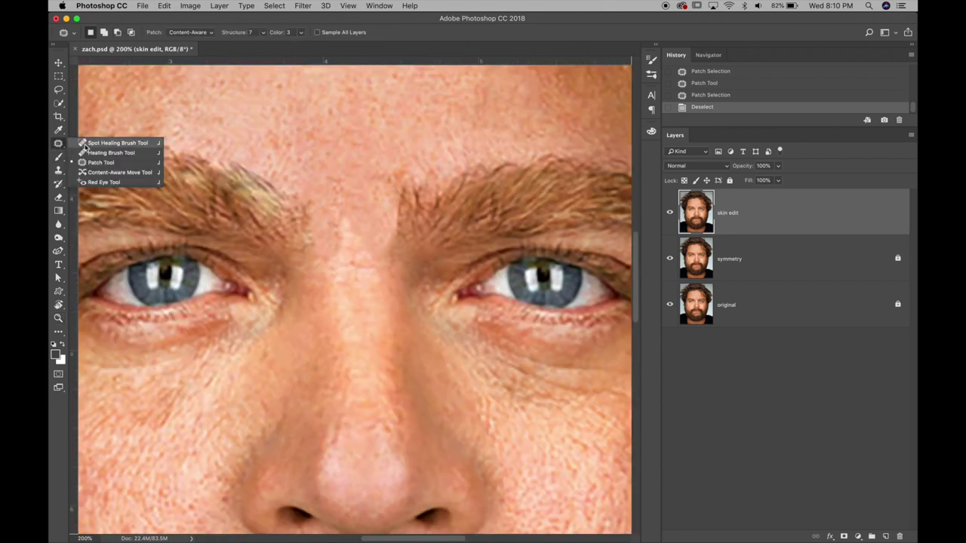
{"action": "left_click", "coordinate": [83, 143]}
{"action": "left_click", "coordinate": [58, 143]}
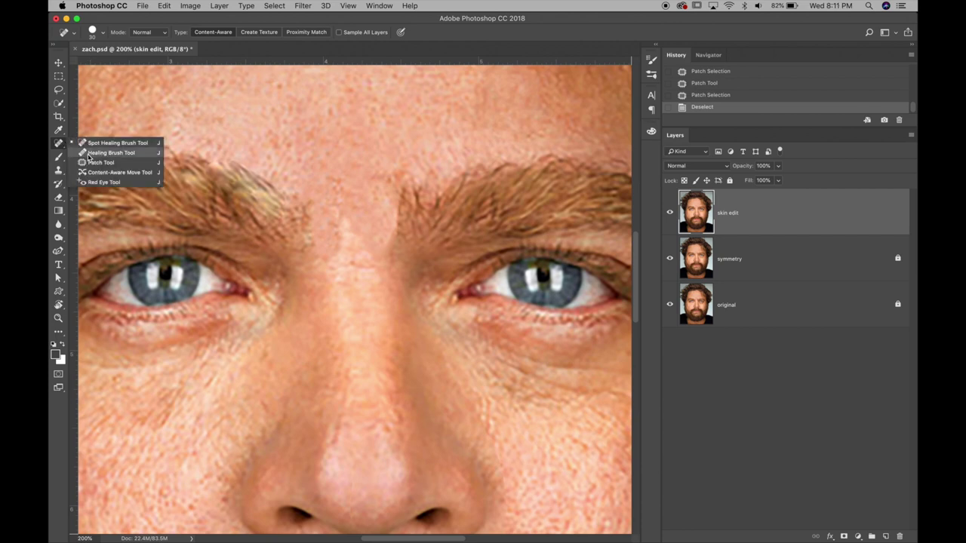
{"action": "left_click", "coordinate": [98, 153]}
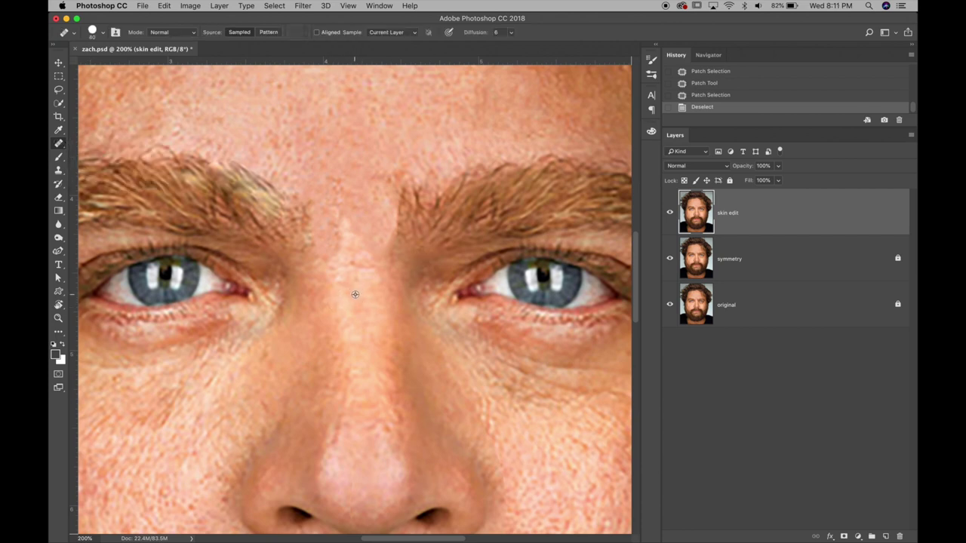
{"action": "mouse_move", "coordinate": [357, 270]}
{"action": "left_mouse_down"}
{"action": "mouse_move", "coordinate": [349, 220]}
{"action": "mouse_move", "coordinate": [353, 252]}
{"action": "left_mouse_up"}
{"action": "left_click", "coordinate": [362, 237]}
{"action": "left_click", "coordinate": [366, 240]}
{"action": "left_click", "coordinate": [371, 243]}
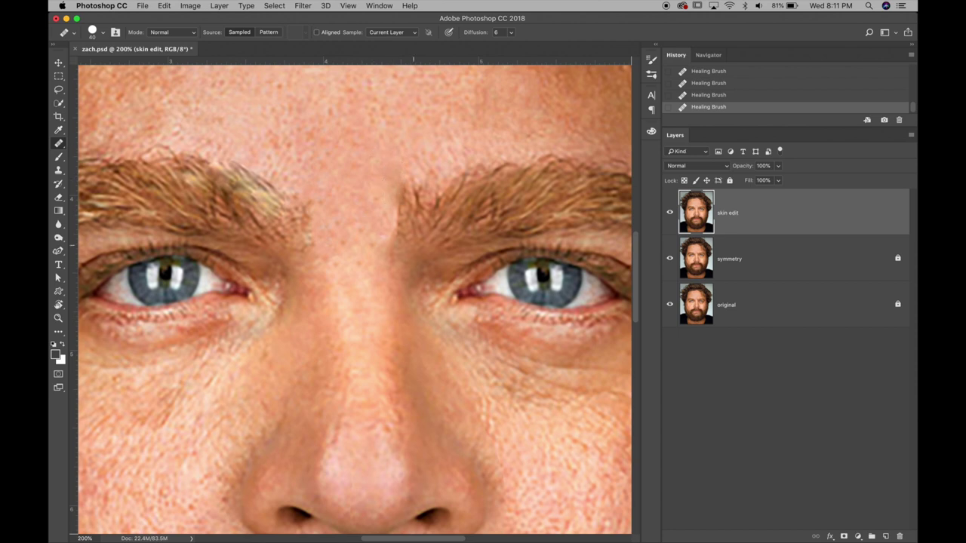
Check the finished retouch on the full portrait by turning the skin edit layer's visibility off and on.
{"action": "key", "text": "super+minus"}
{"action": "key", "text": "super+0"}
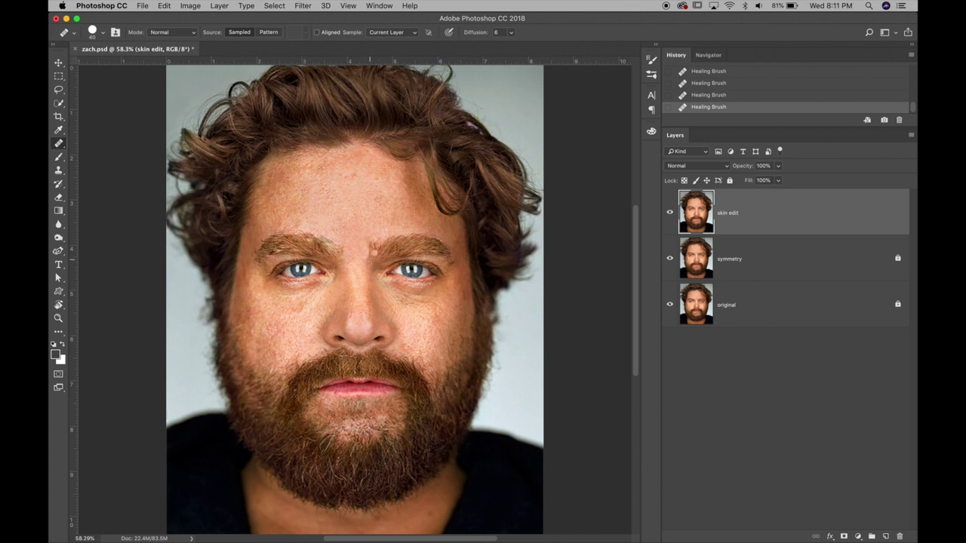
{"action": "left_click", "coordinate": [669, 212]}
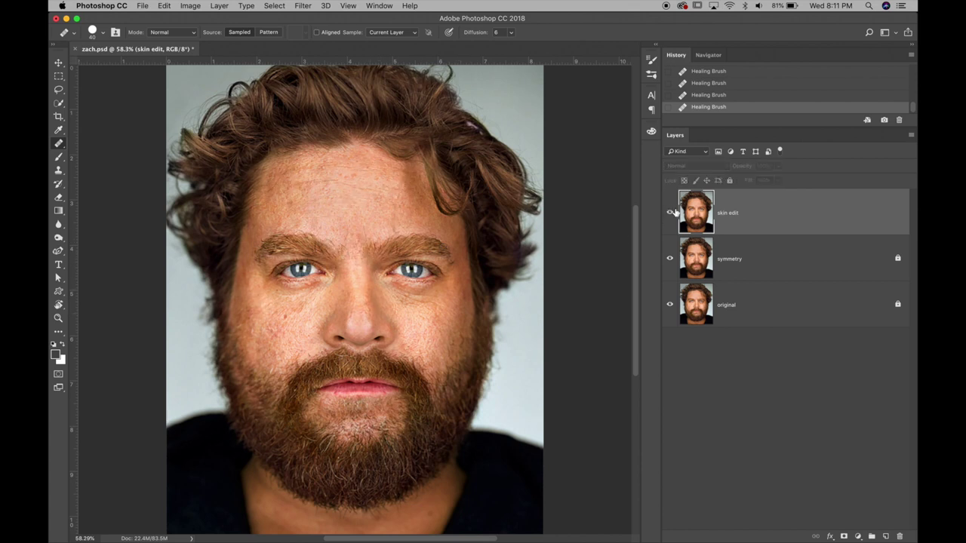
{"action": "left_click", "coordinate": [669, 212]}
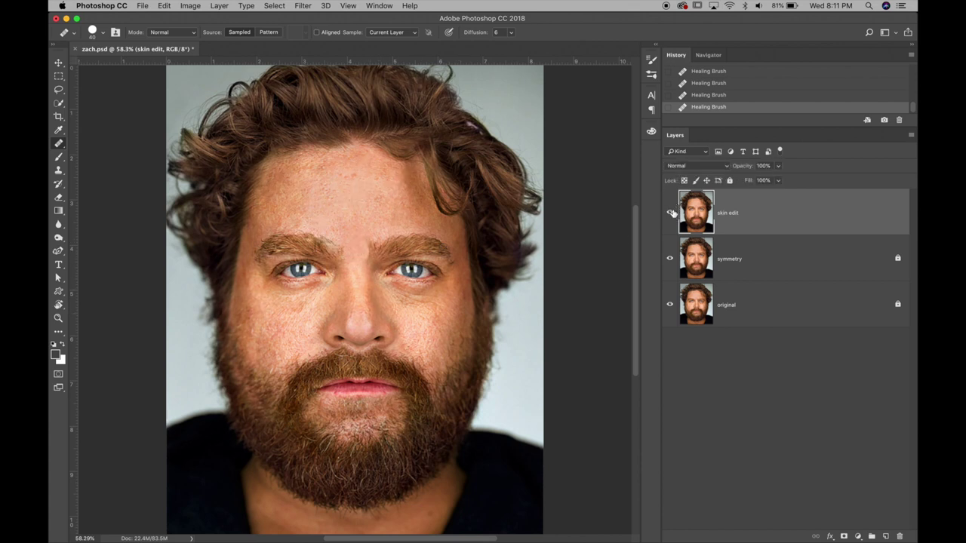
{"action": "left_click", "coordinate": [669, 219]}
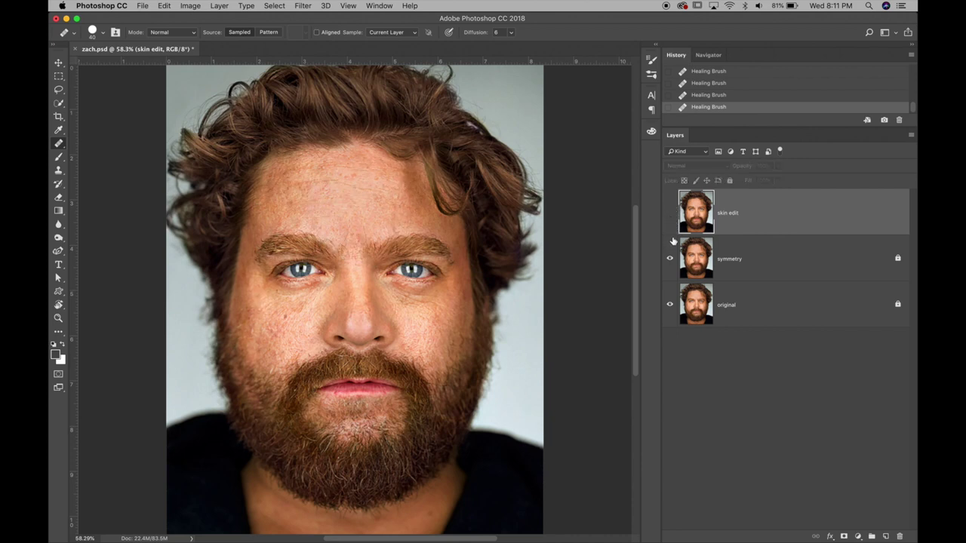
{"action": "left_click", "coordinate": [669, 213]}
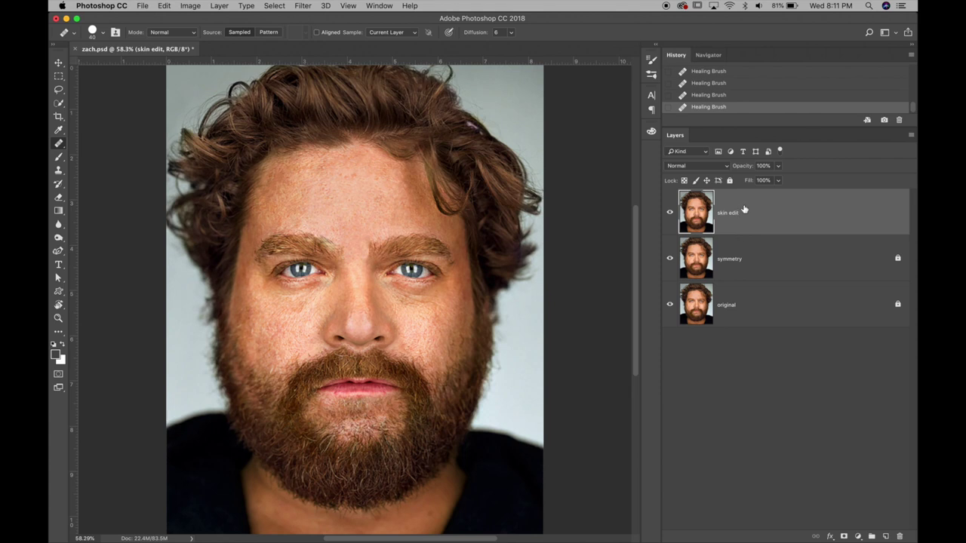
Save the document to the Desktop as zach.psd in Photoshop format with layers and Maximize Compatibility, replacing the existing file.
{"action": "left_click", "coordinate": [495, 236]}
{"action": "key", "text": "super+shift+s"}
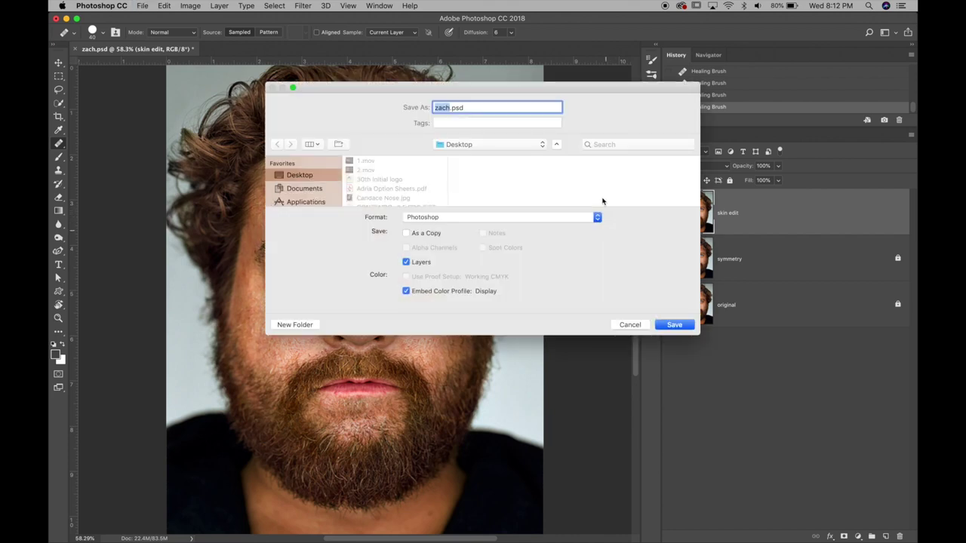
{"action": "left_click", "coordinate": [675, 326]}
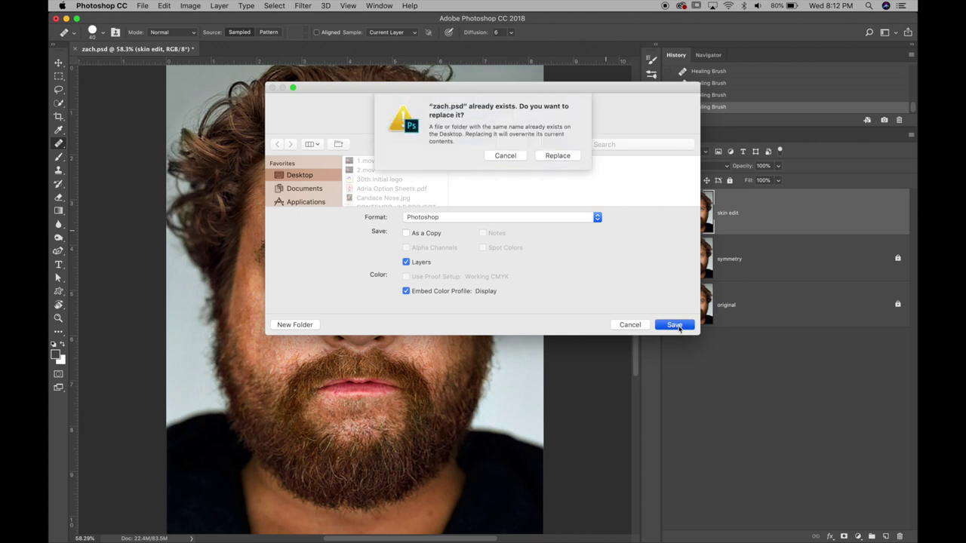
{"action": "left_click", "coordinate": [556, 156]}
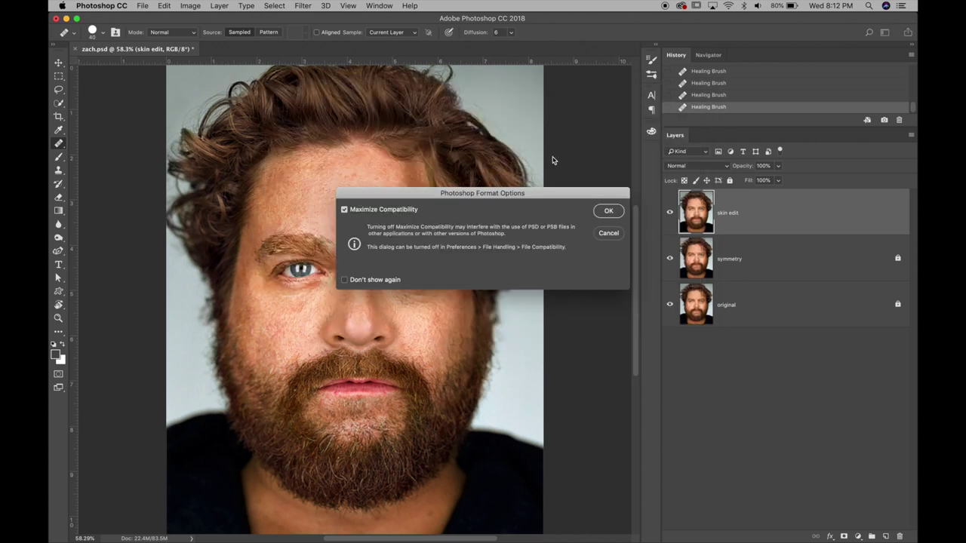
{"action": "left_click", "coordinate": [609, 215]}
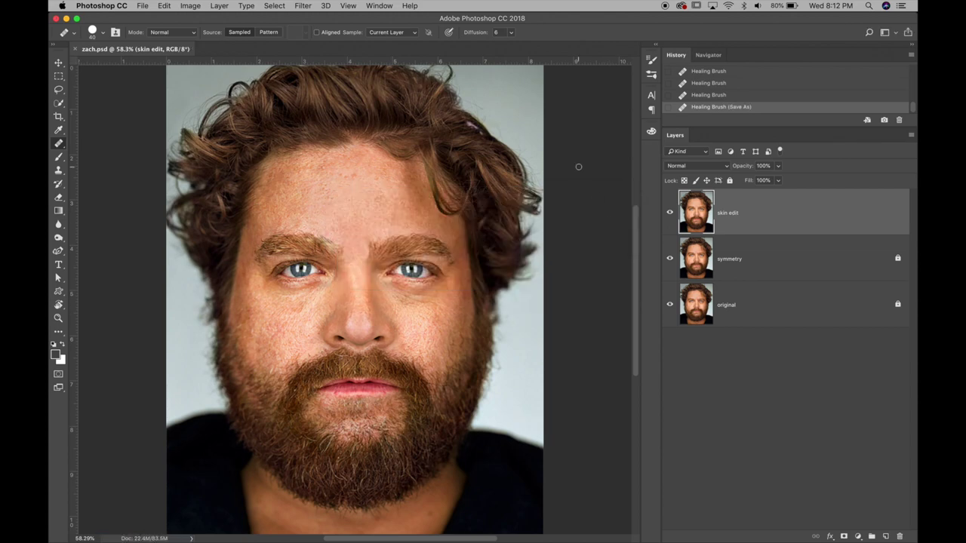